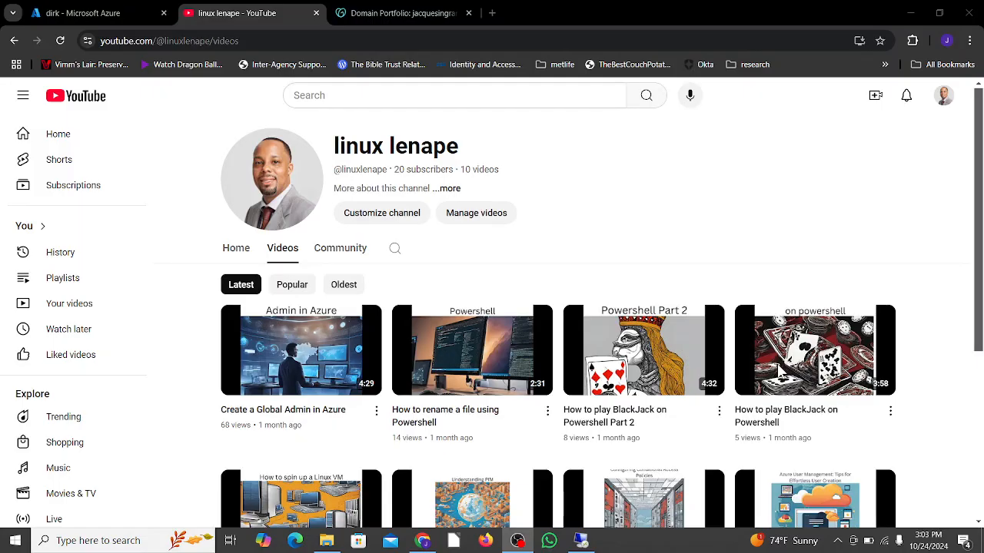
# - Switch to the Remote Desktop session in full screen and dismiss the Windows Admin Center message in Server Manager
pyautogui.click(583, 542)
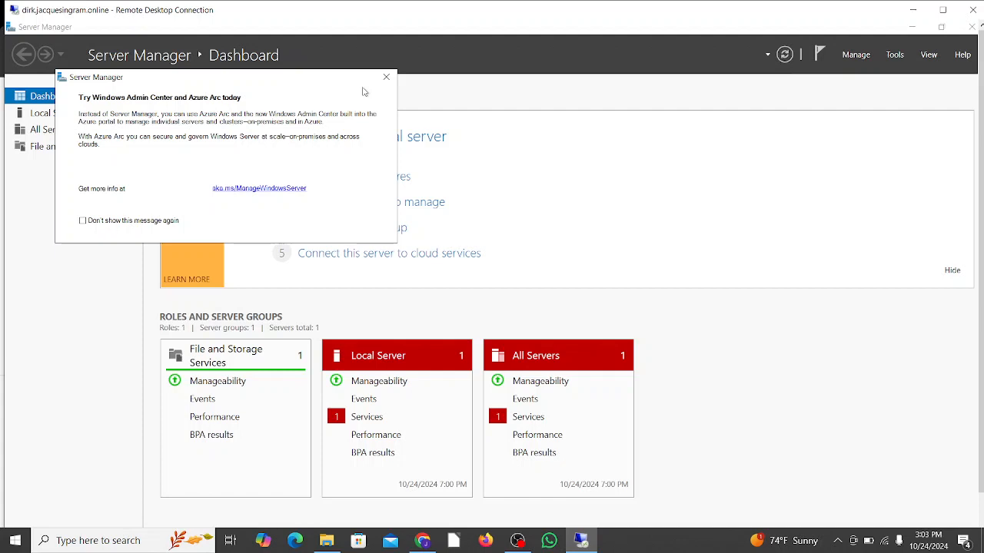
pyautogui.click(942, 10)
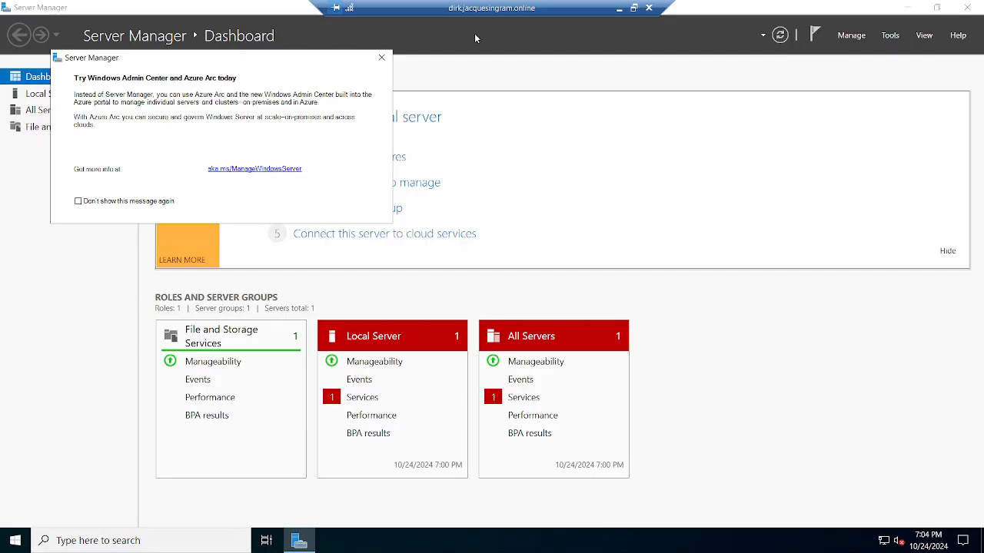
pyautogui.click(381, 57)
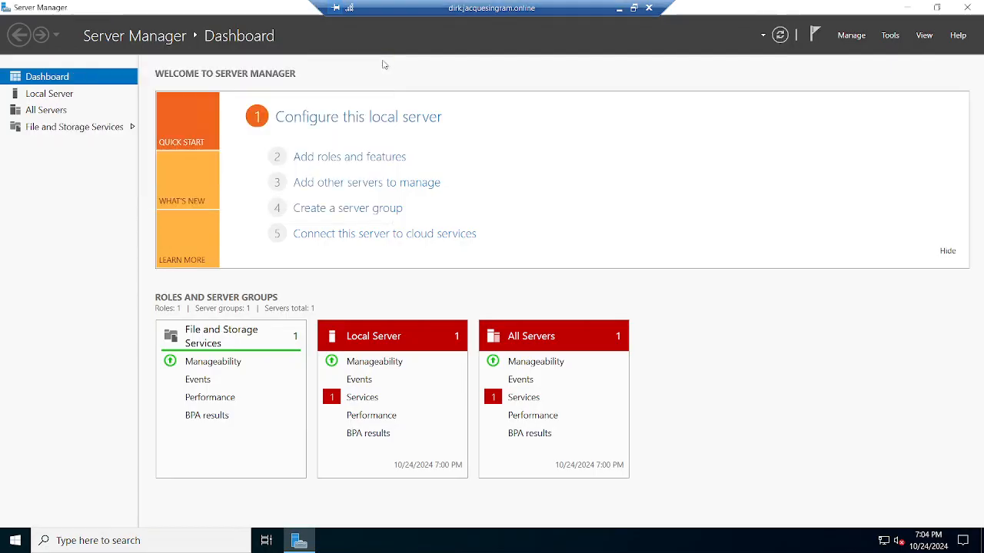
# - Start adding roles and features with a role-based installation on the server dirk from the server pool
pyautogui.click(851, 35)
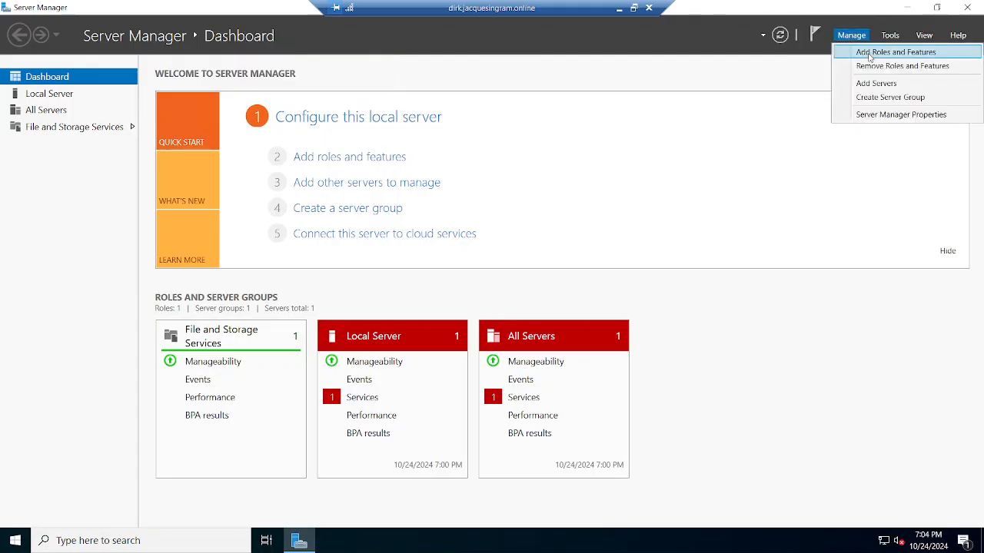
pyautogui.click(870, 54)
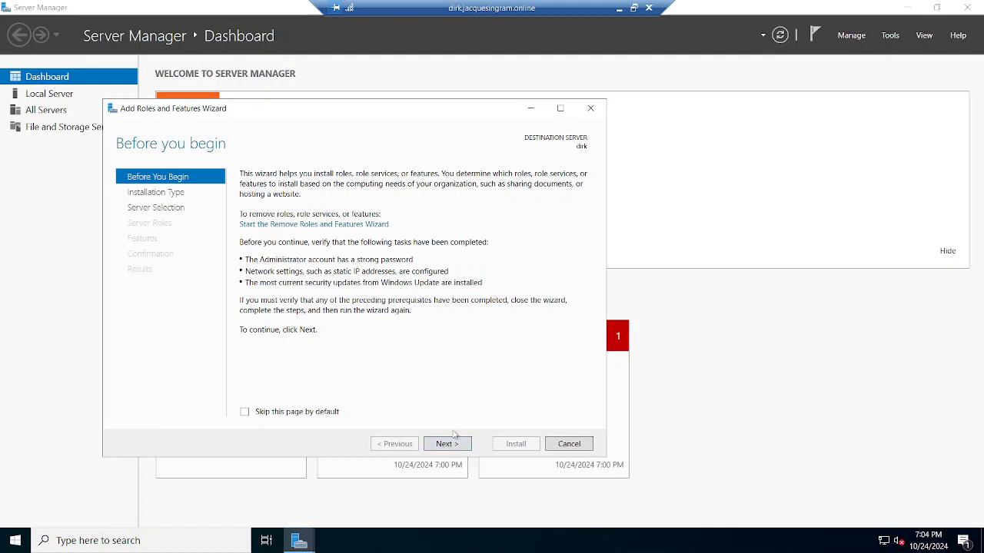
pyautogui.click(448, 444)
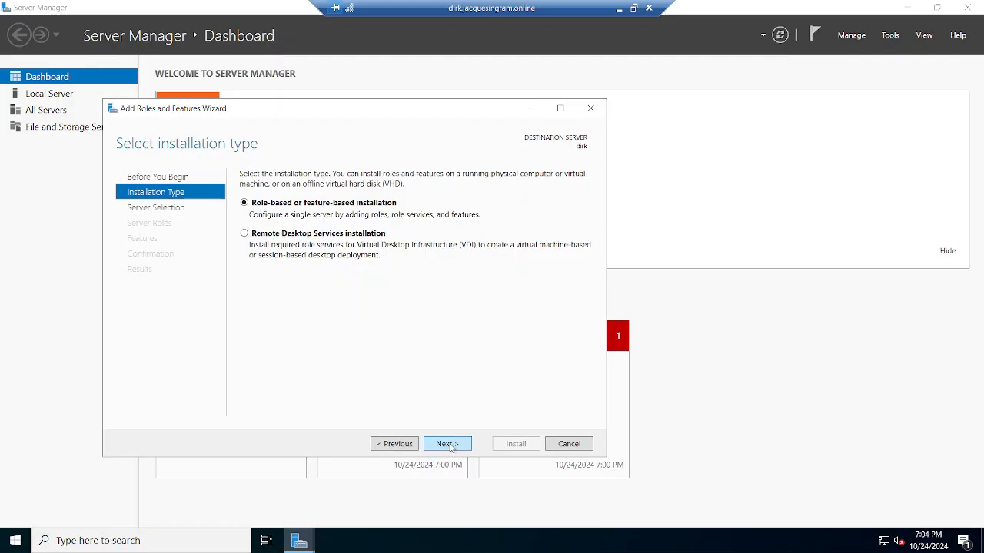
pyautogui.click(449, 445)
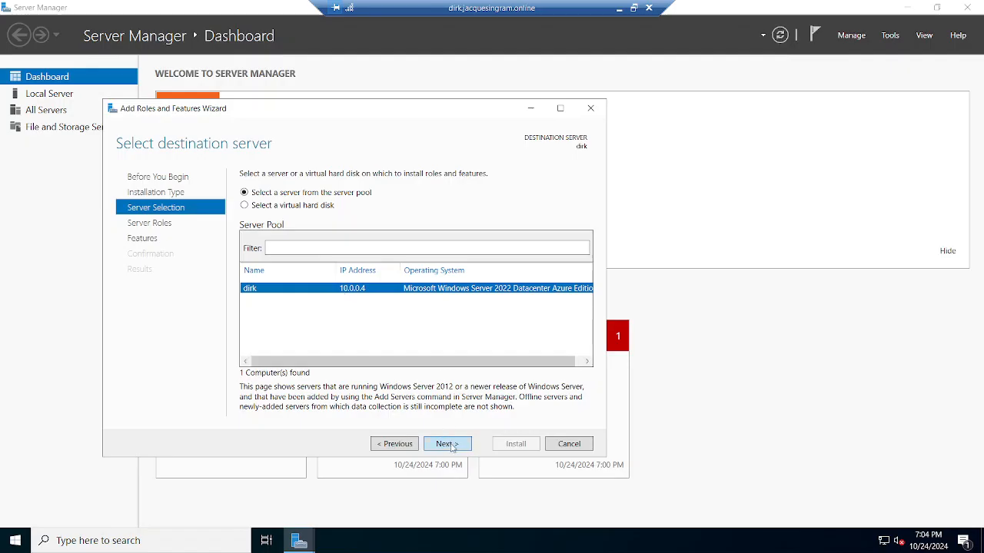
pyautogui.click(452, 444)
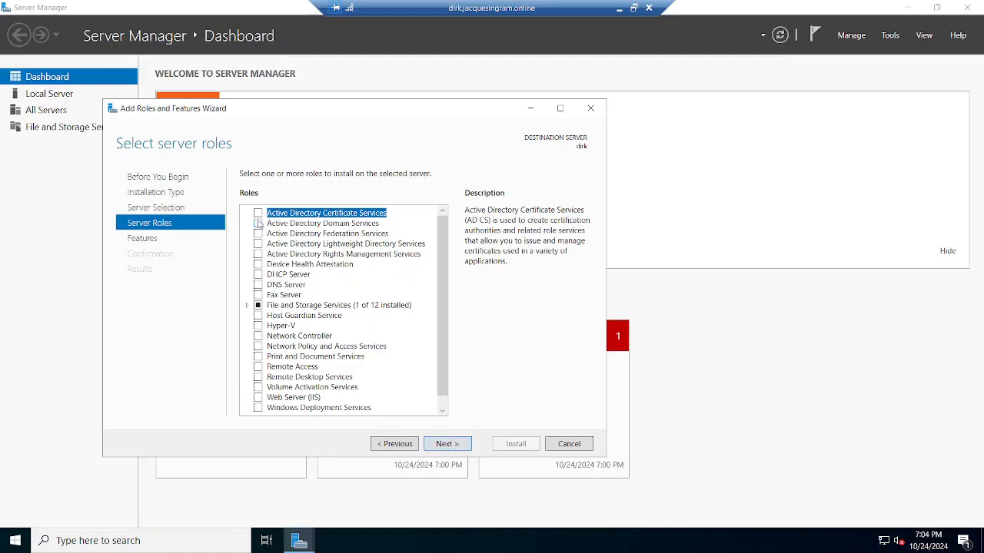
# - Select the Active Directory Domain Services and DNS Server roles with their required features, continuing past the validation results
pyautogui.click(258, 223)
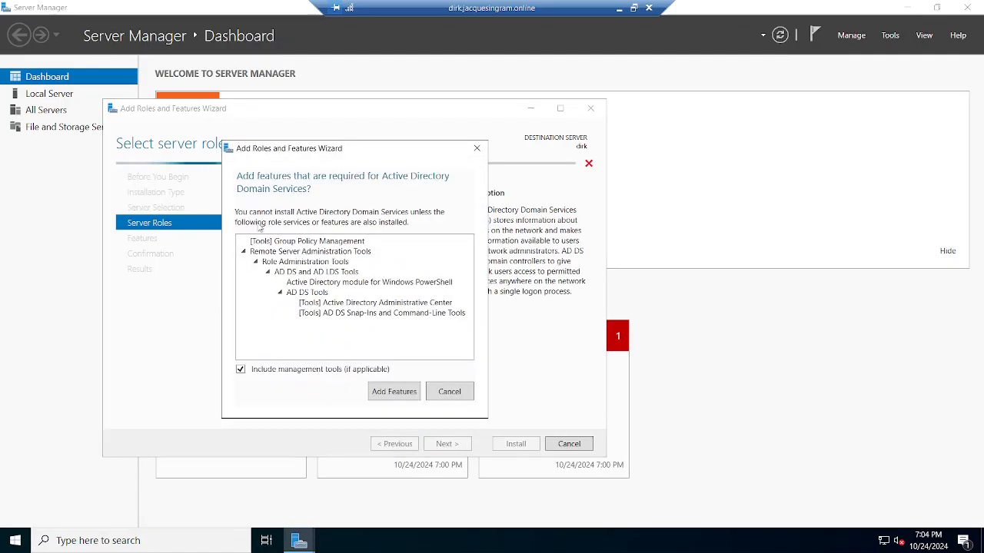
pyautogui.click(394, 392)
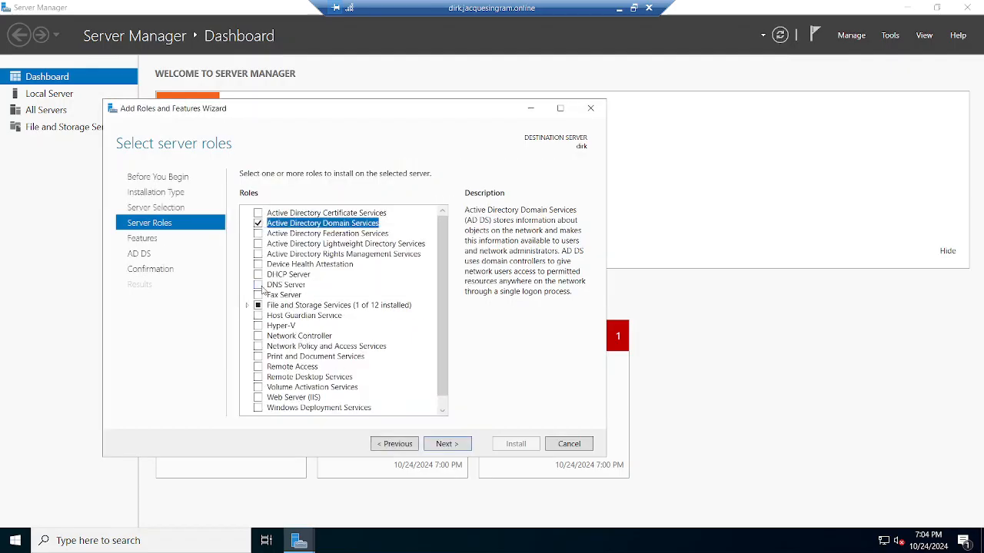
pyautogui.click(259, 286)
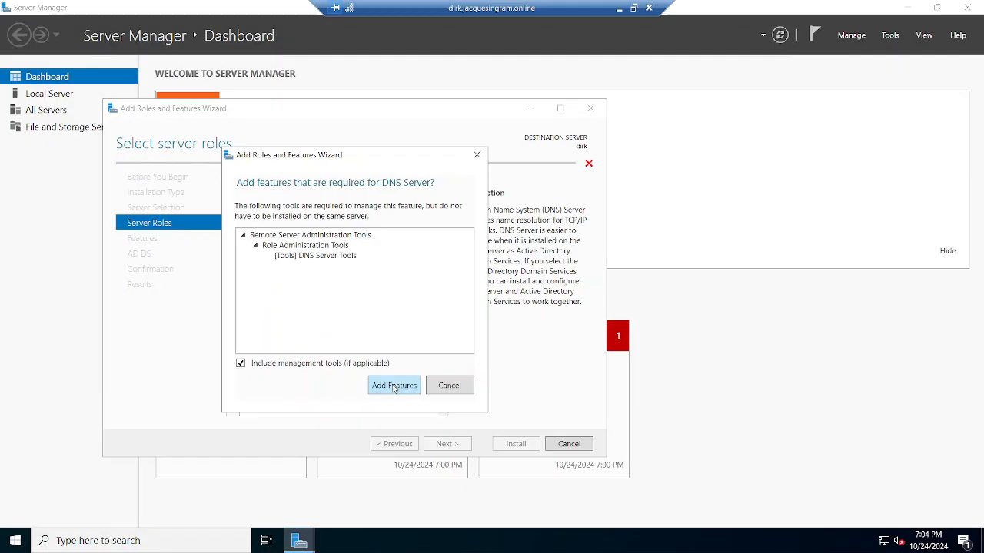
pyautogui.click(393, 386)
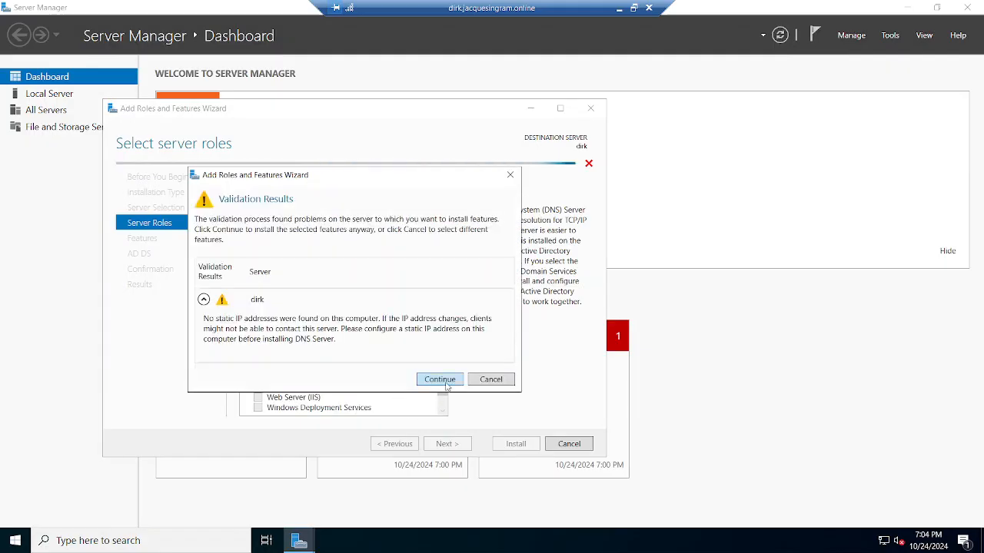
pyautogui.click(440, 380)
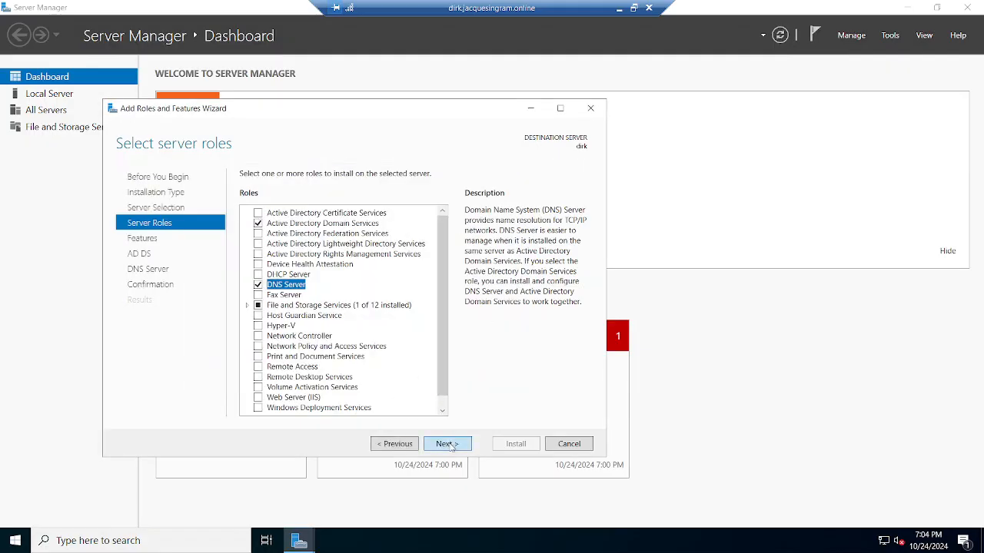
# - Install the selected roles with the default features and close the wizard once installation finishes
pyautogui.click(452, 446)
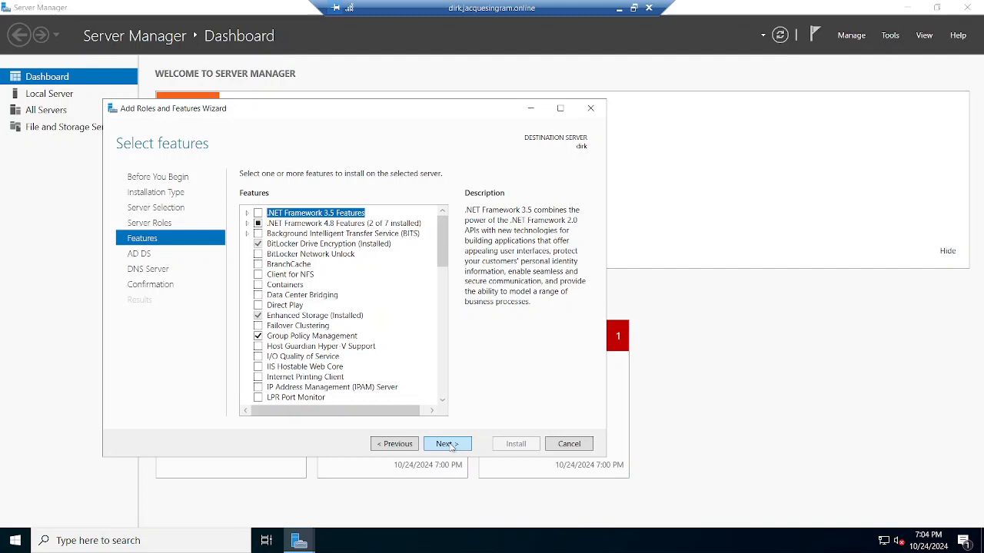
pyautogui.click(452, 447)
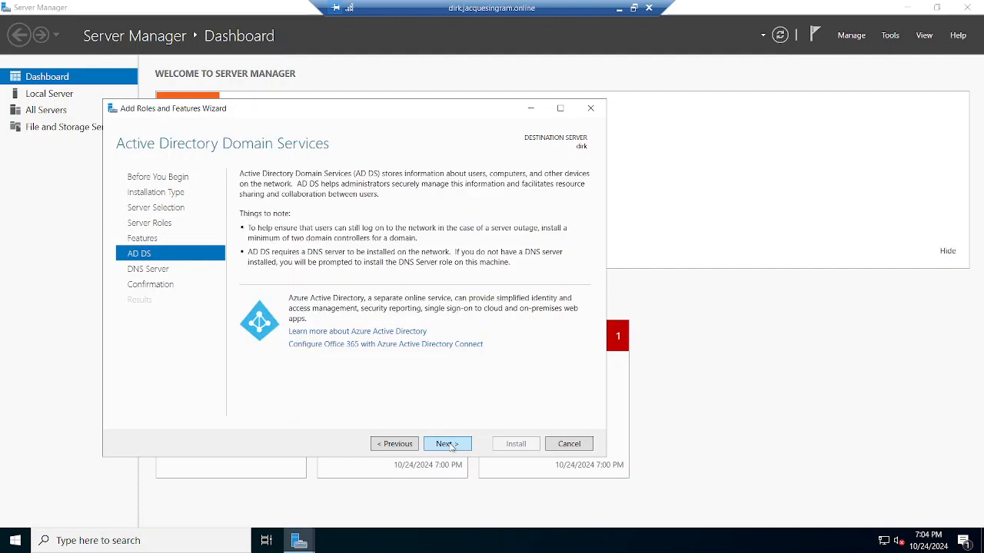
pyautogui.click(452, 447)
pyautogui.click(452, 446)
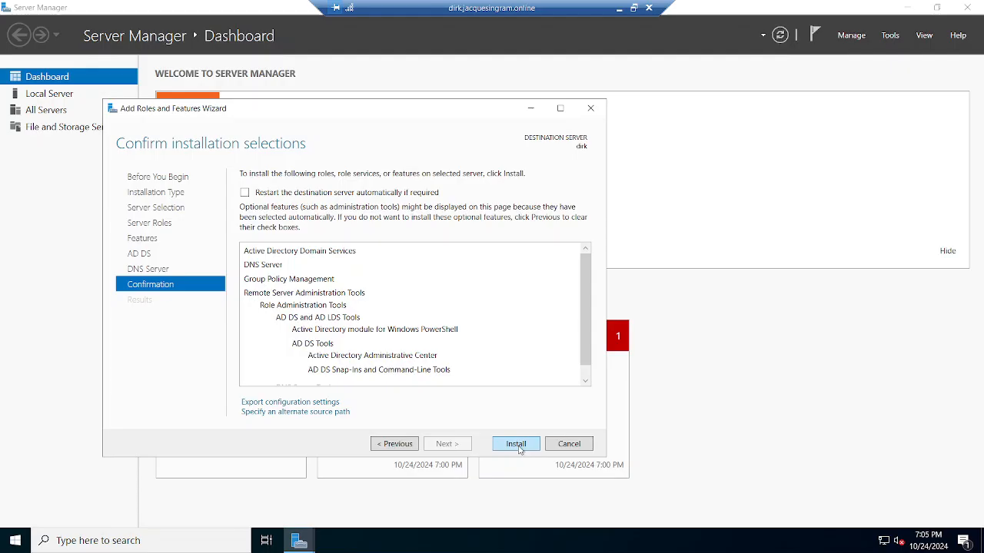
pyautogui.click(516, 444)
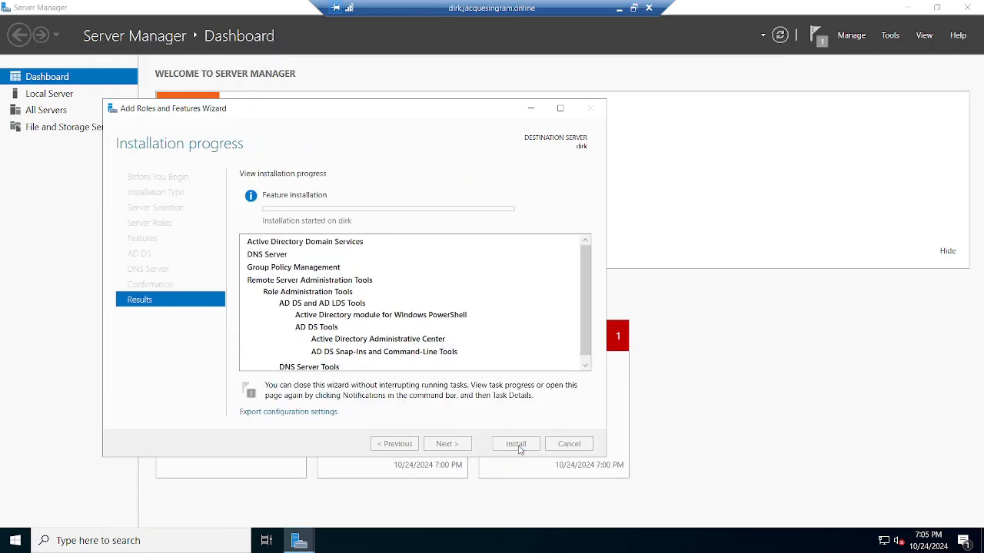
pyautogui.click(633, 9)
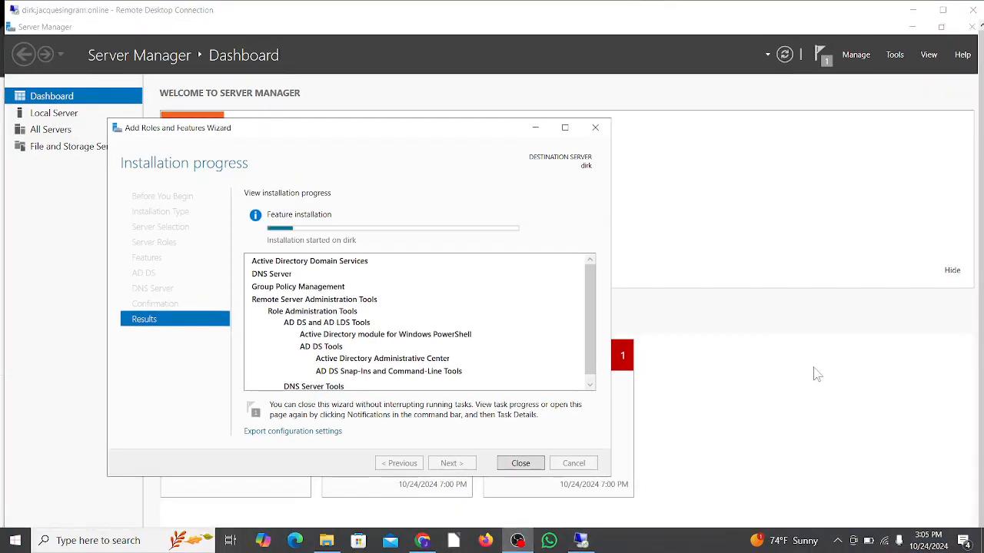
pyautogui.click(142, 422)
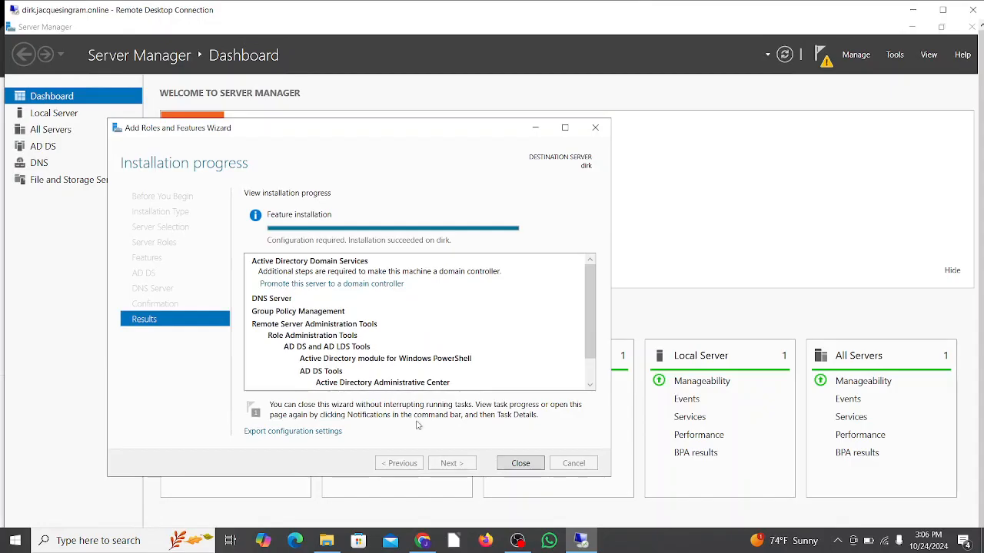
pyautogui.click(520, 463)
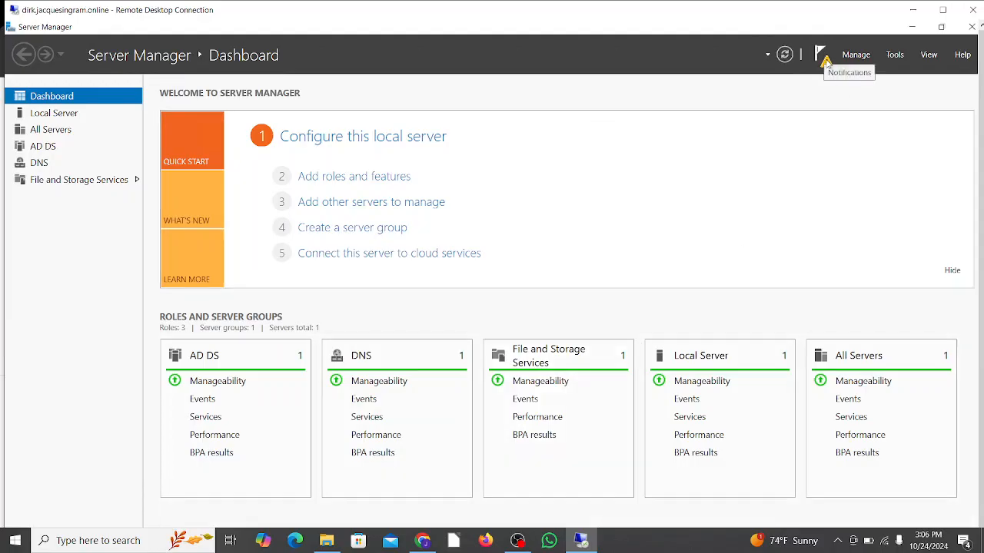
# - Start promoting the server to a domain controller in a new forest with the root domain name dirk.ds
pyautogui.click(825, 62)
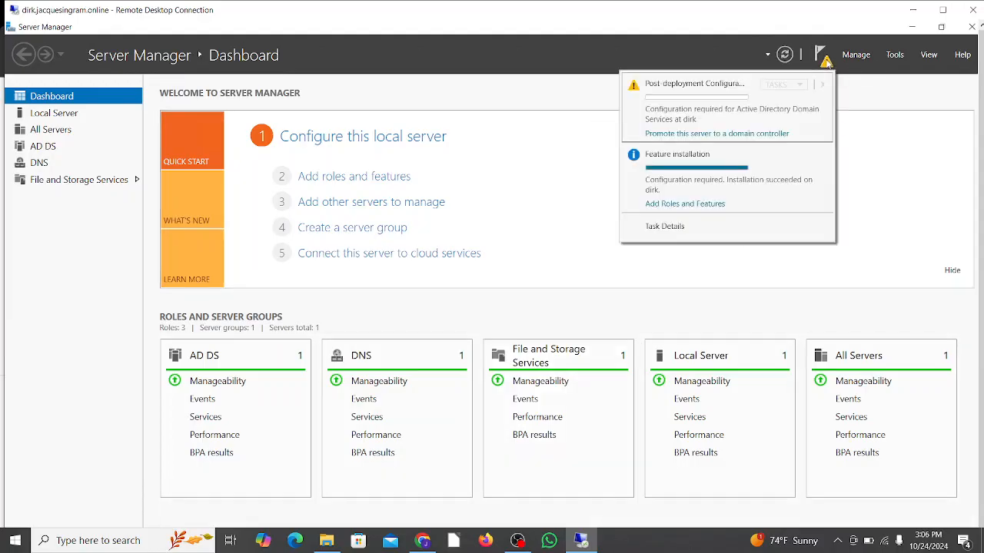
pyautogui.click(781, 135)
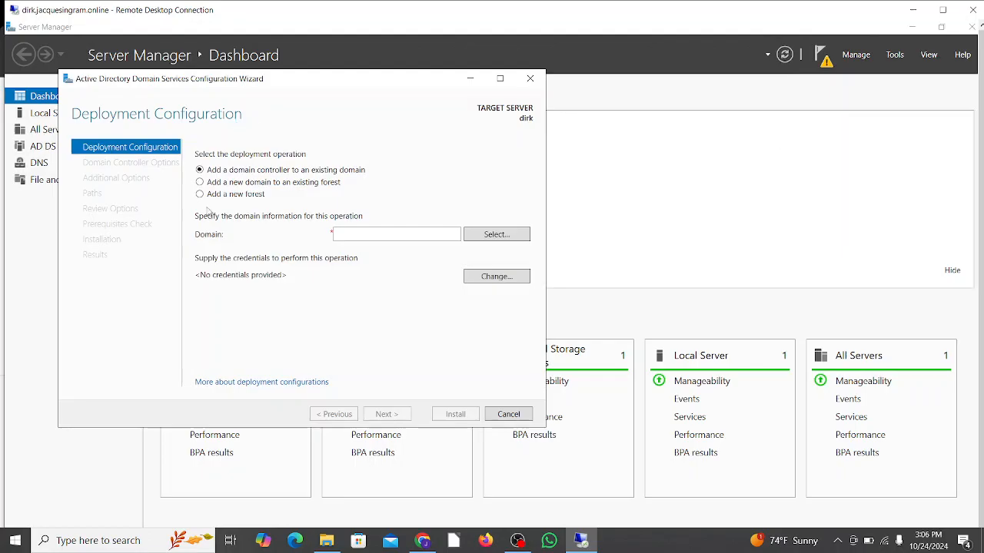
pyautogui.click(200, 195)
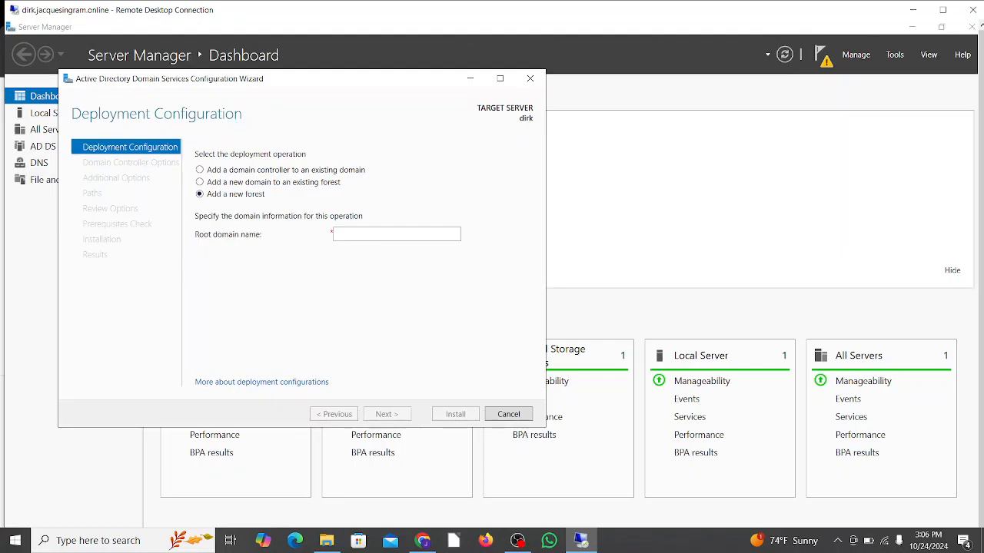
pyautogui.click(335, 234)
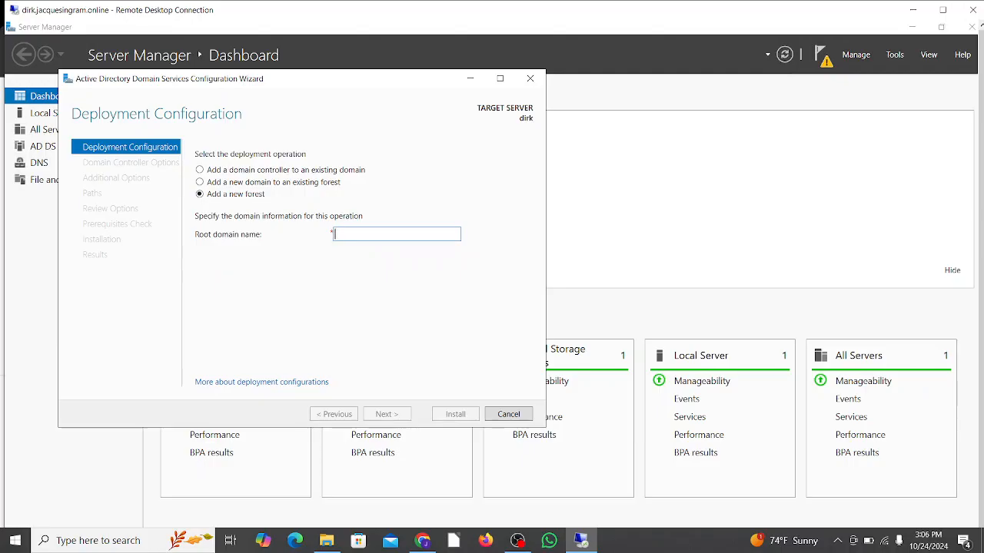
pyautogui.write('dirk.ds')
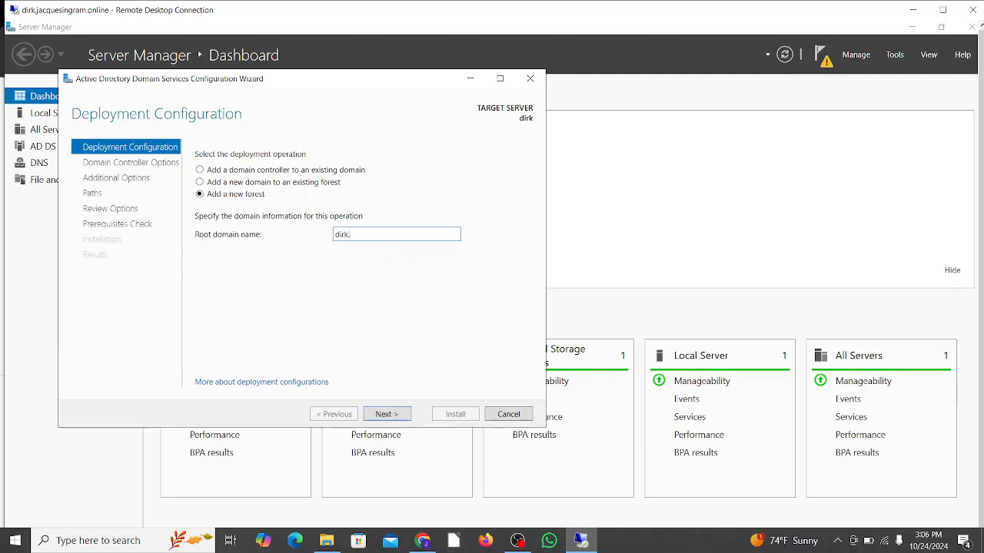
pyautogui.click(387, 419)
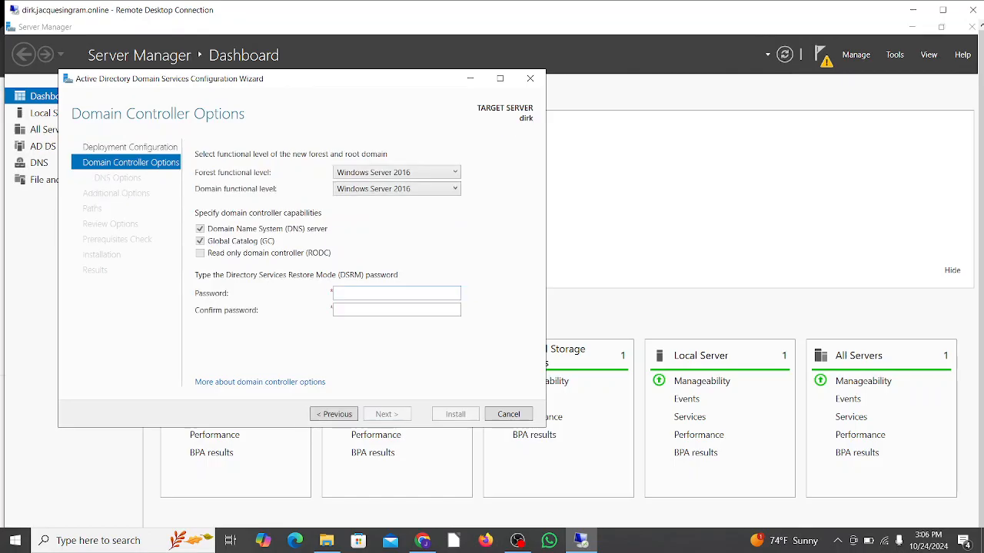
# - Enter and confirm the Directory Services Restore Mode password, keeping the default domain controller options
pyautogui.click(396, 294)
pyautogui.write('•••••••••••')
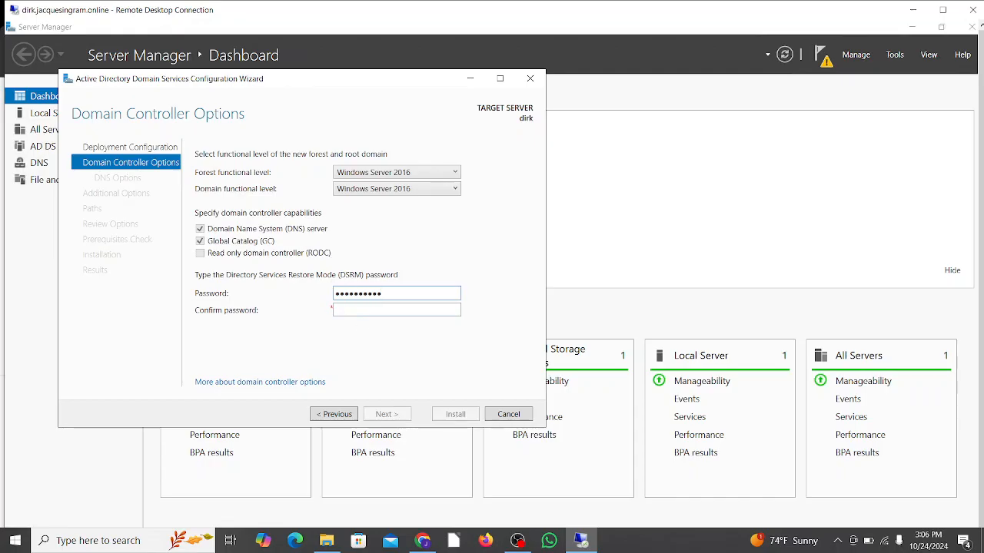
pyautogui.press('Tab')
pyautogui.write('•••••••••••')
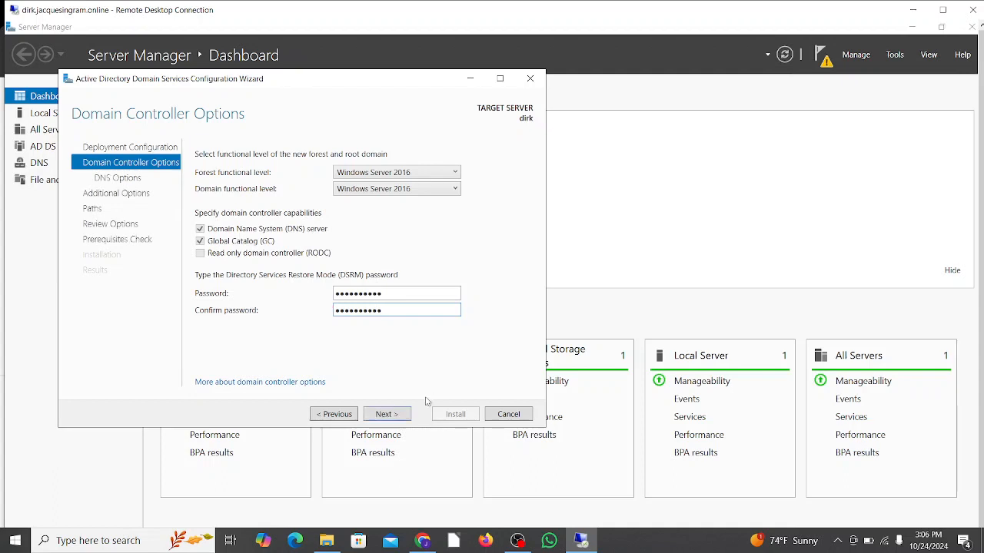
pyautogui.click(395, 415)
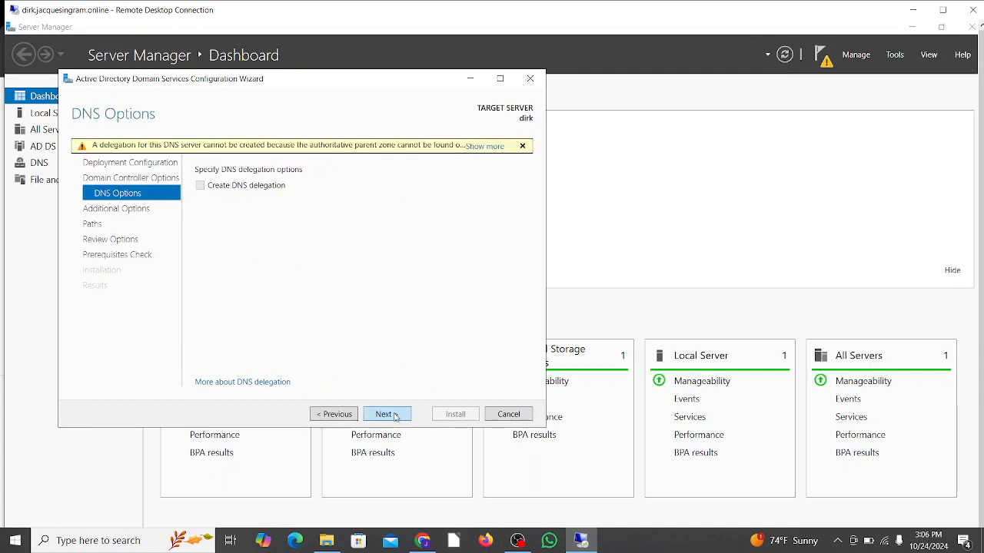
# - Accept the default DNS, additional, path and review settings, and install the domain controller configuration
pyautogui.click(395, 416)
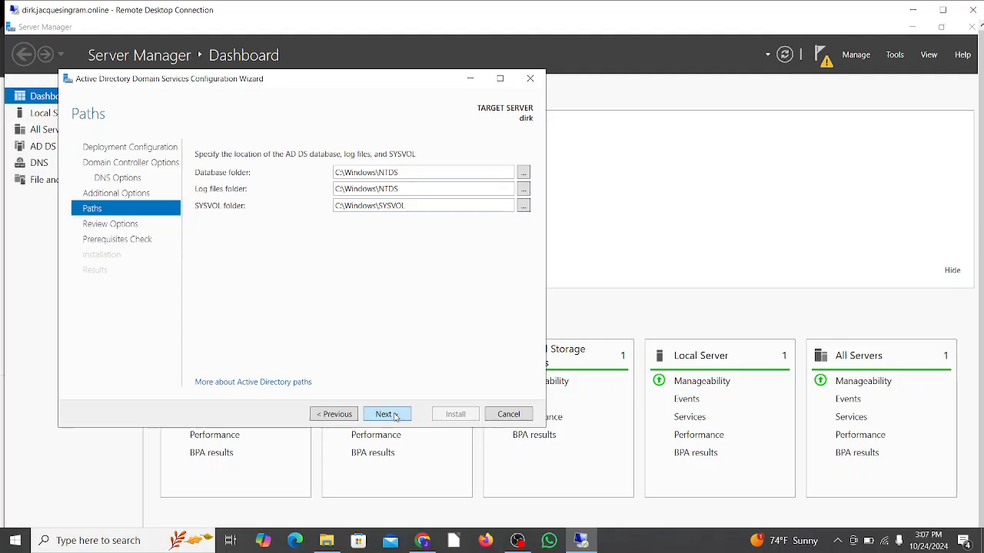
pyautogui.click(395, 416)
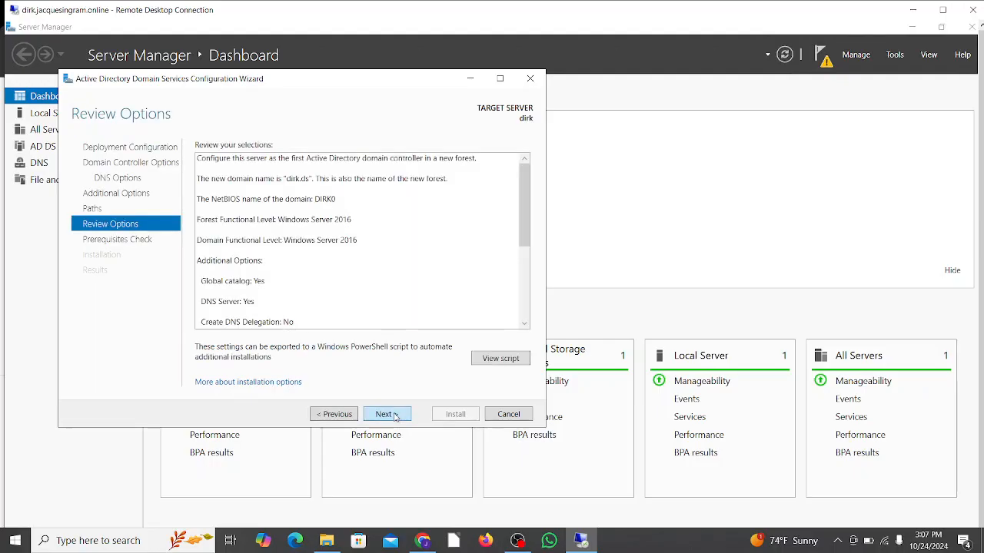
pyautogui.click(395, 417)
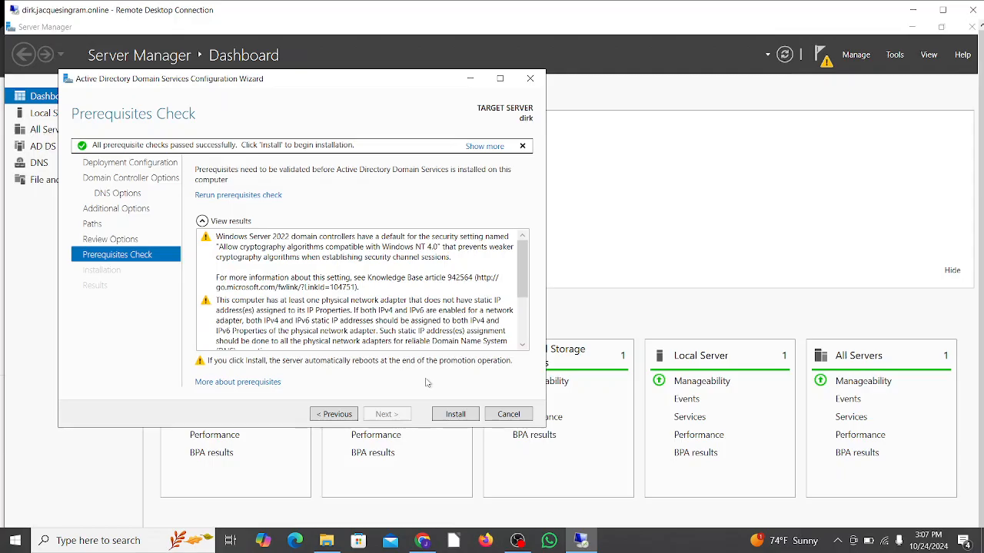
pyautogui.click(456, 414)
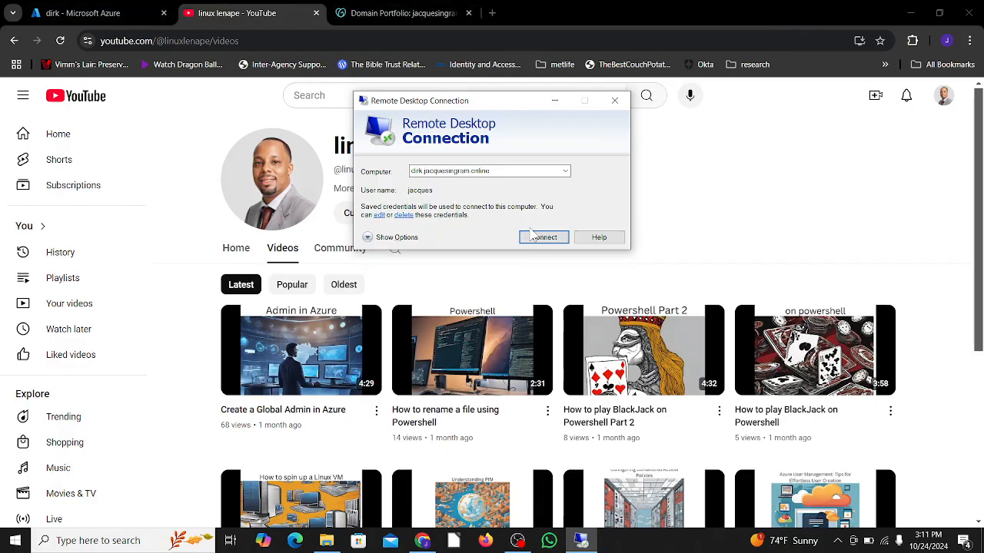
# - Reconnect to the server over Remote Desktop at full screen, accepting its certificate without future prompts, and dismiss the Windows Admin Center message
pyautogui.click(67, 11)
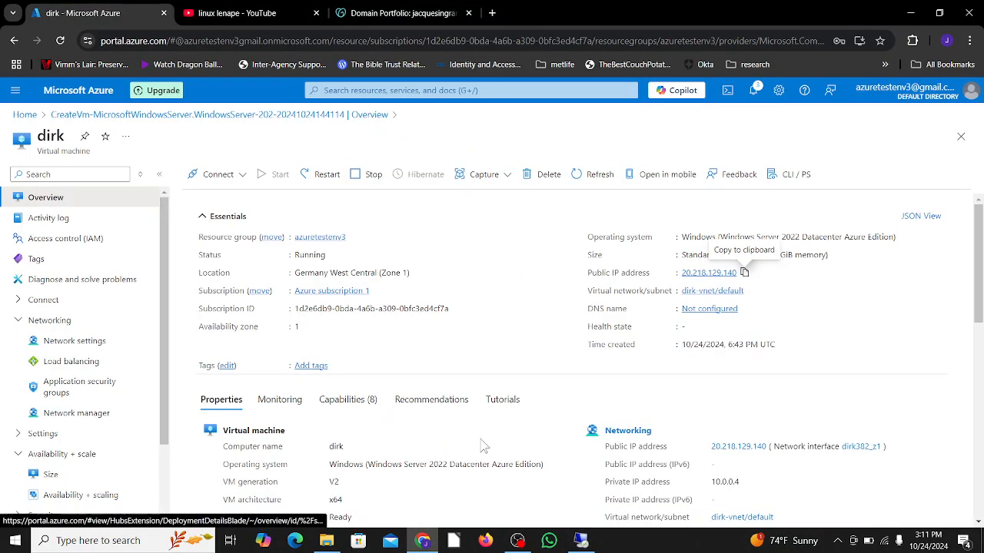
pyautogui.click(581, 540)
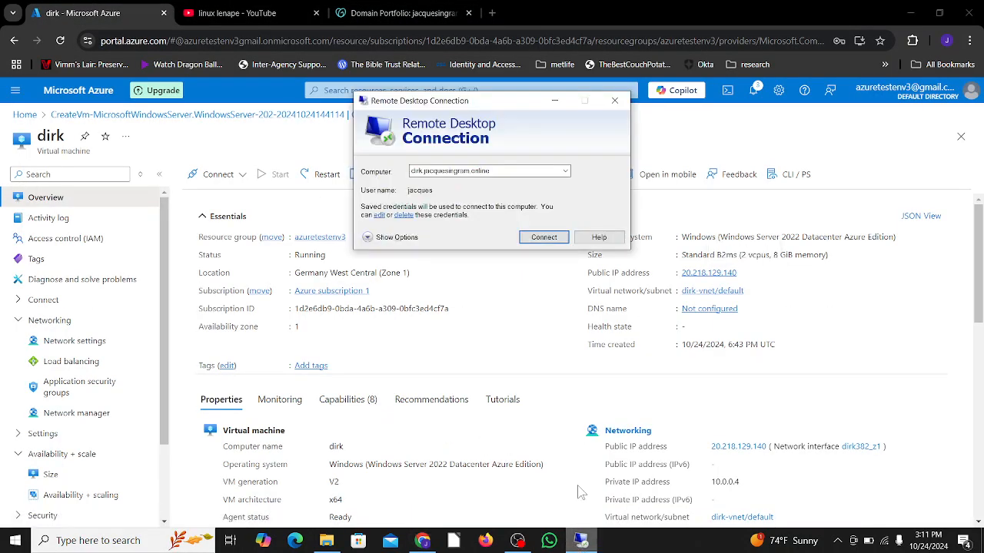
pyautogui.click(555, 238)
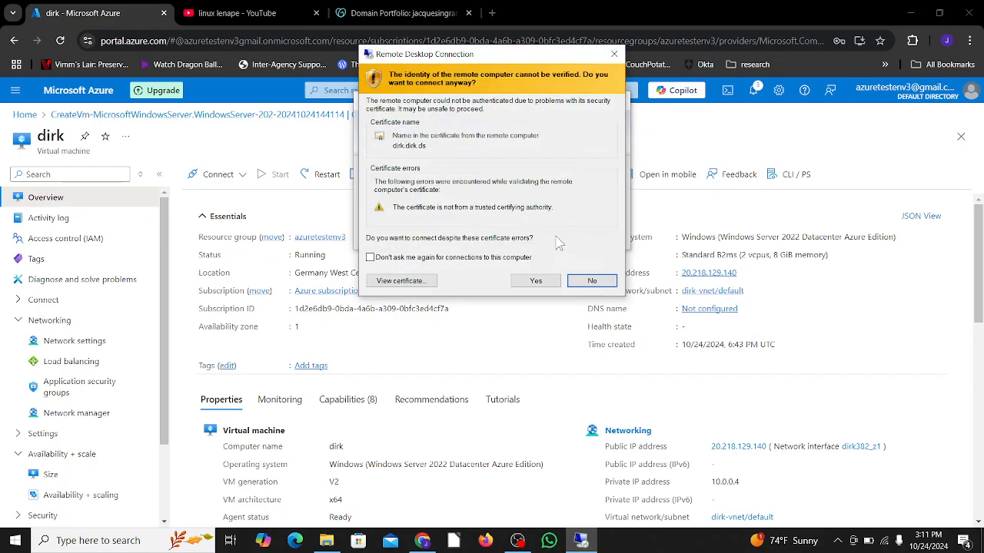
pyautogui.click(370, 257)
pyautogui.click(516, 284)
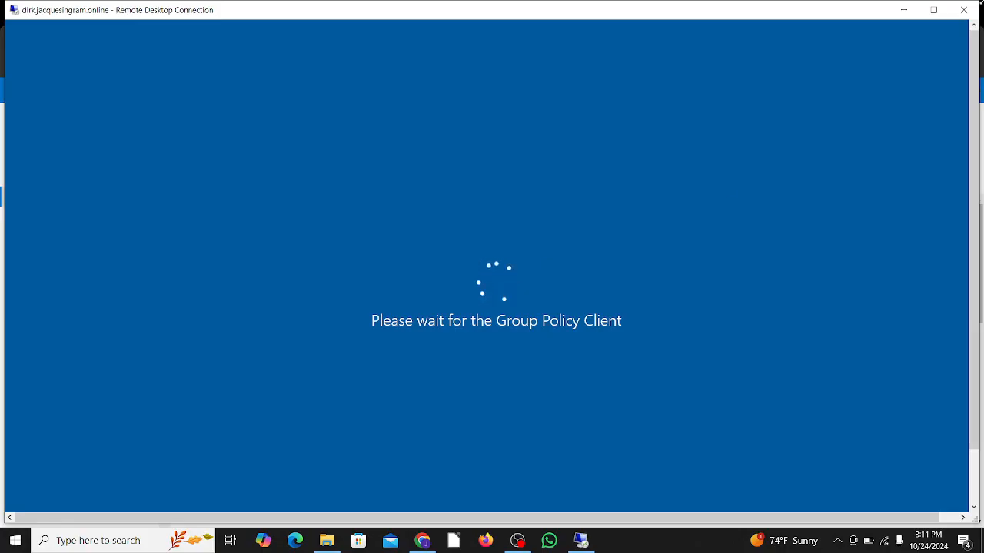
pyautogui.click(933, 9)
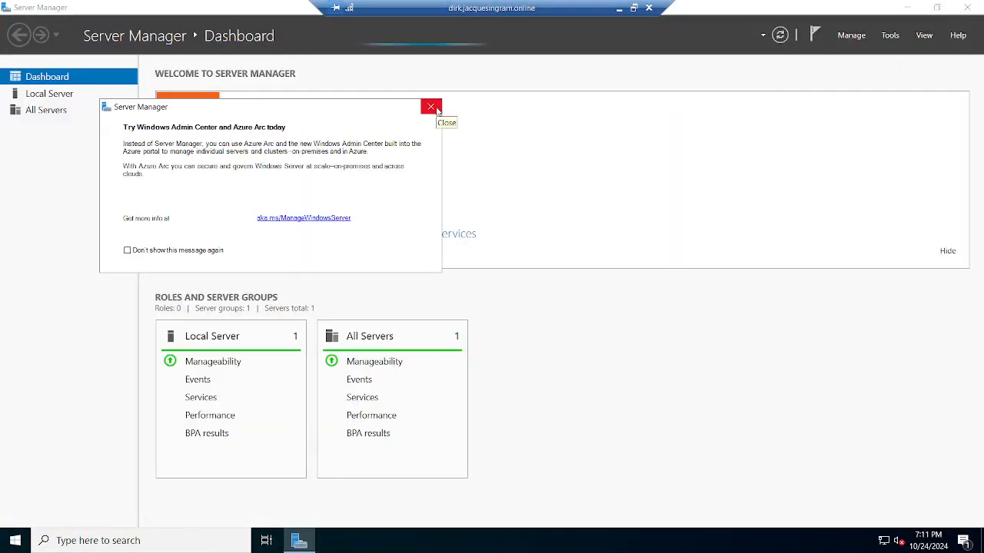
pyautogui.click(432, 107)
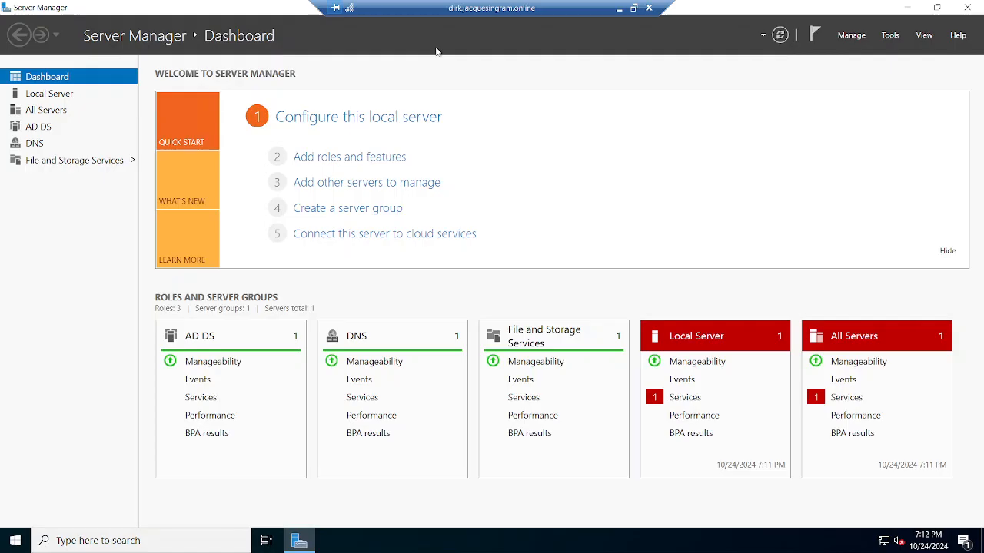
# - Start adding roles and features to dirk.dirk.ds with a role-based or feature-based installation and the default server selection
pyautogui.click(818, 39)
pyautogui.click(860, 36)
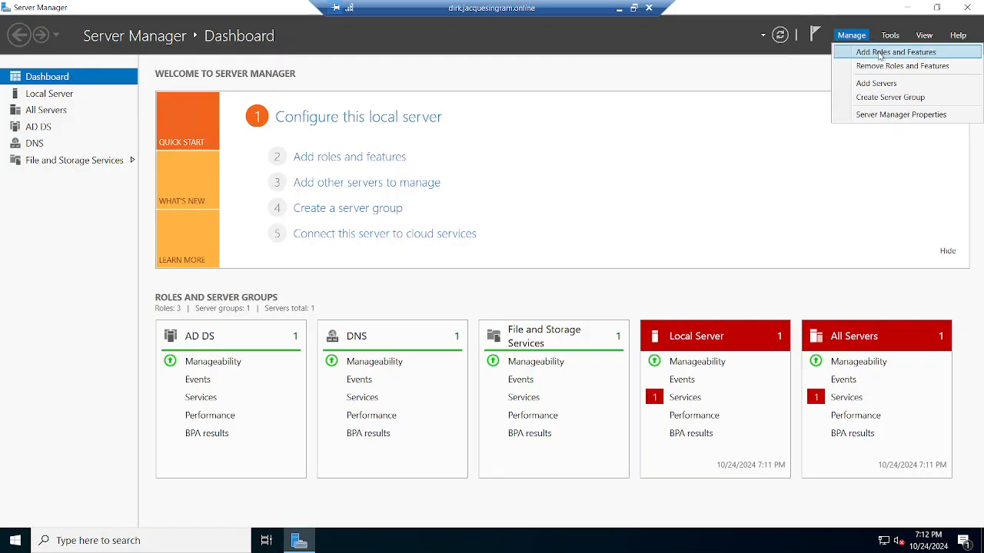
pyautogui.click(880, 52)
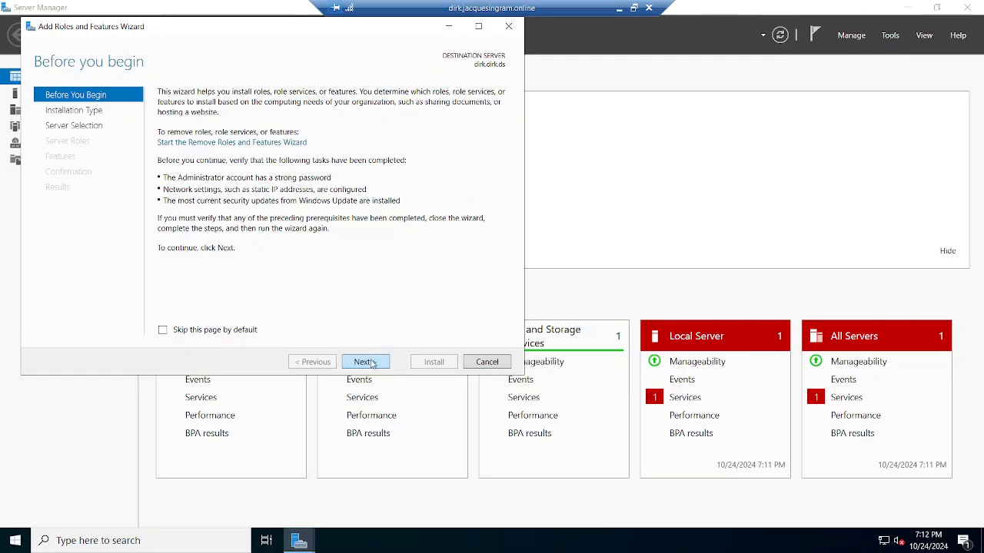
pyautogui.click(372, 362)
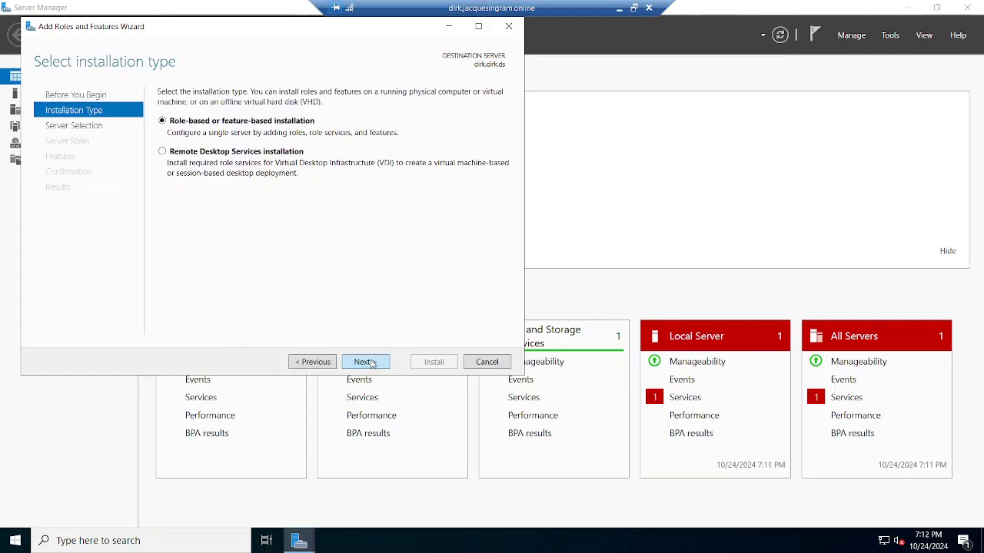
pyautogui.click(372, 363)
pyautogui.click(372, 364)
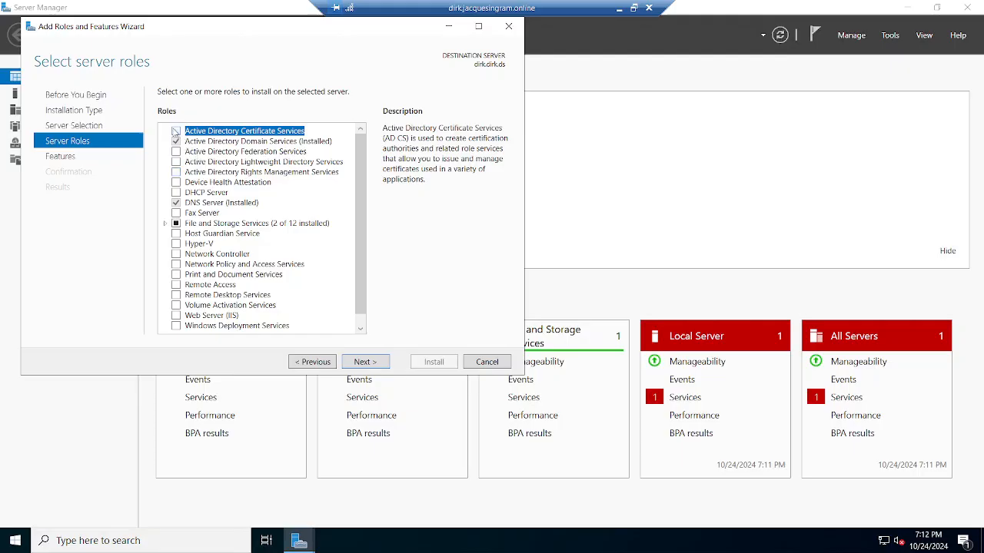
# - Select the Active Directory Certificate Services and DHCP Server roles, including their required management tools
pyautogui.click(175, 133)
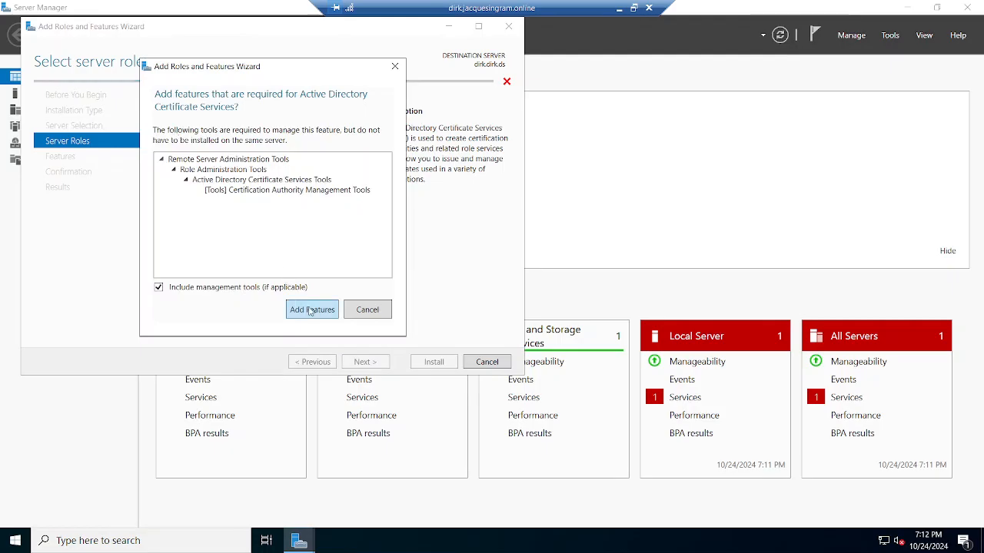
pyautogui.click(310, 310)
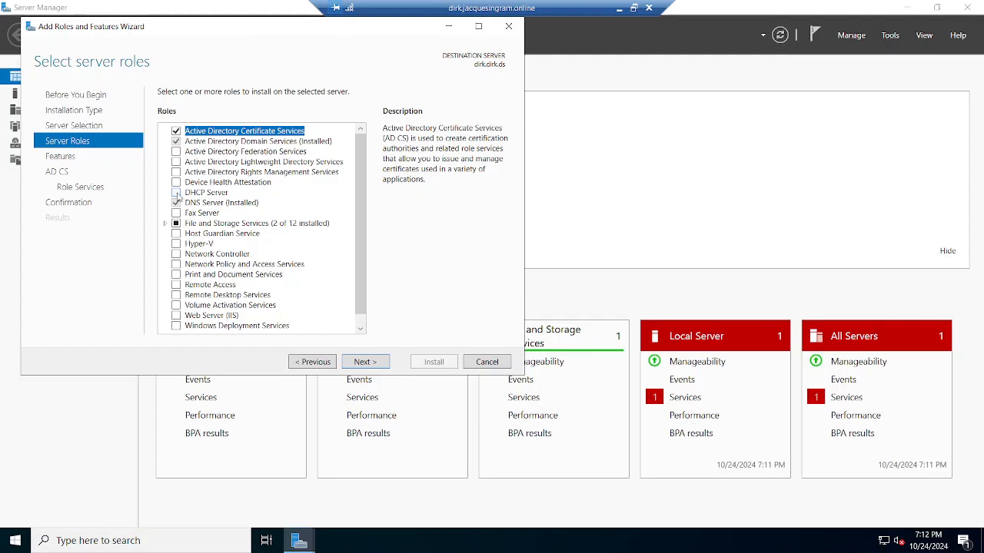
pyautogui.click(176, 192)
pyautogui.click(312, 307)
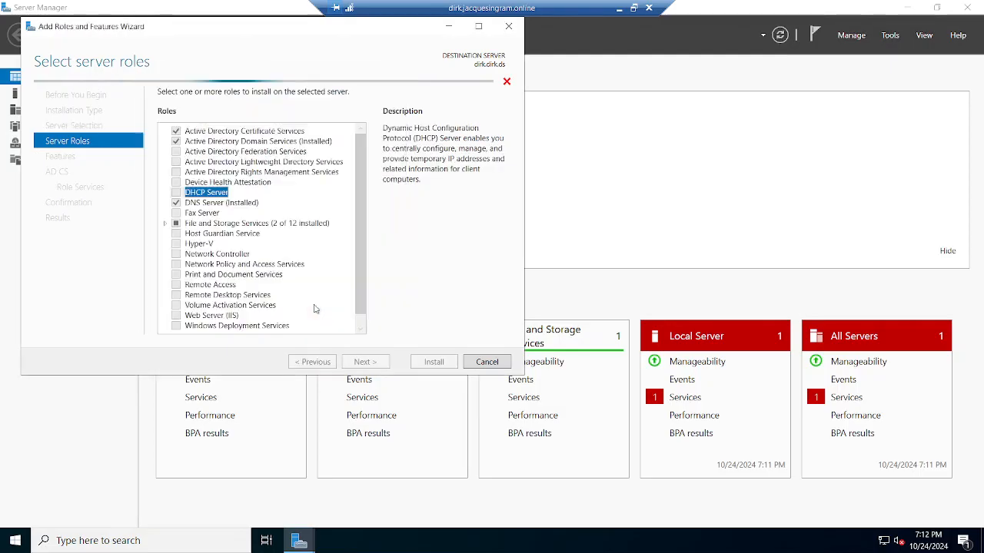
pyautogui.click(357, 298)
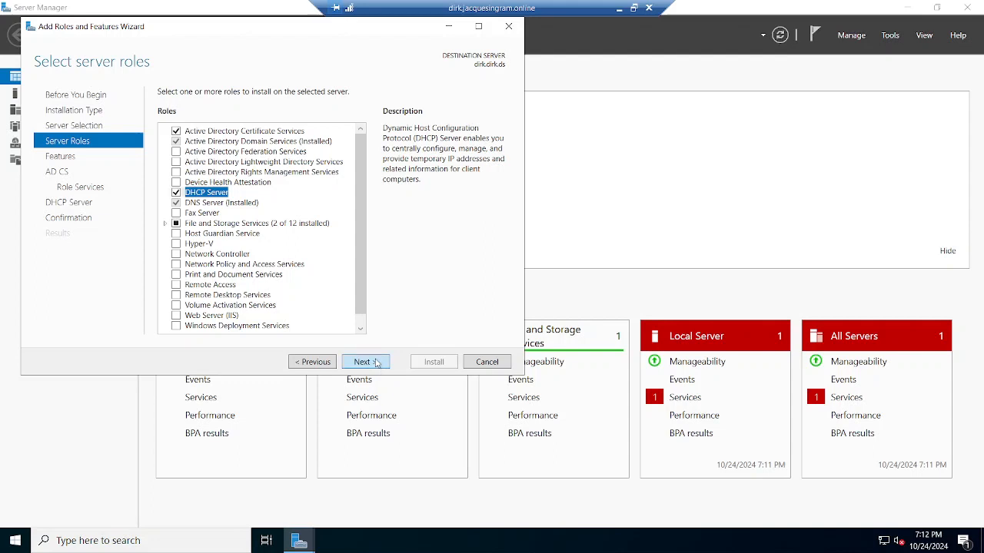
# - Install the selected roles with default features and the Certification Authority role service, and close the wizard once installation finishes
pyautogui.click(365, 362)
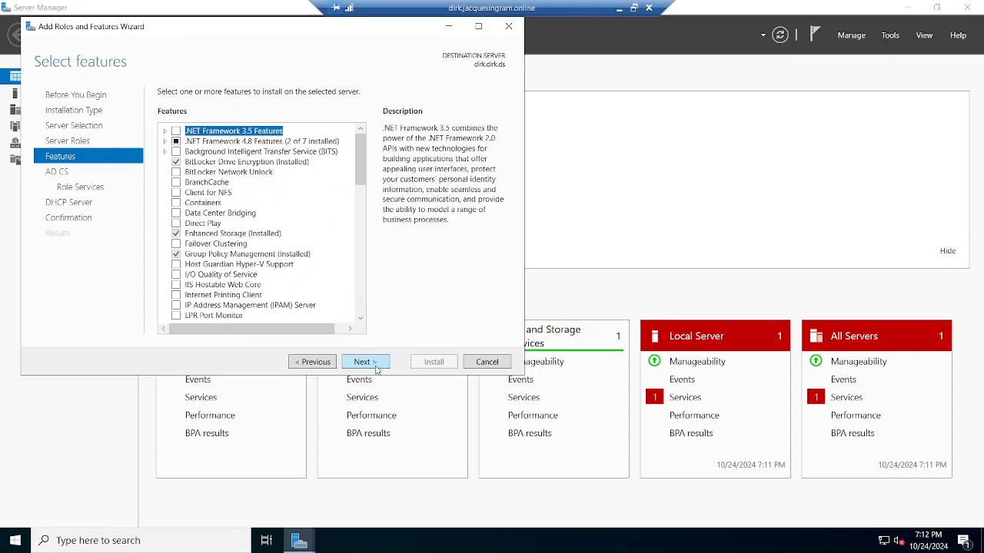
pyautogui.click(364, 362)
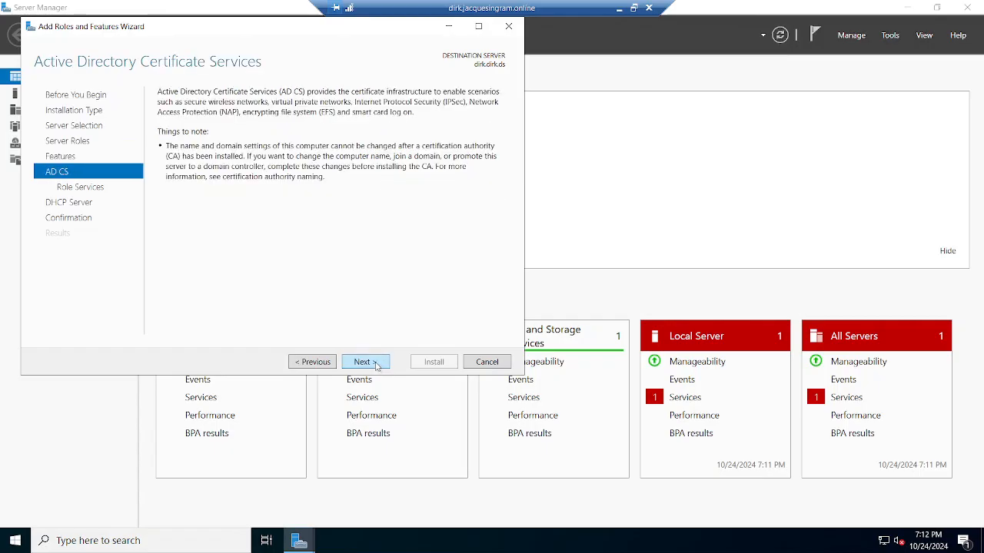
pyautogui.click(364, 362)
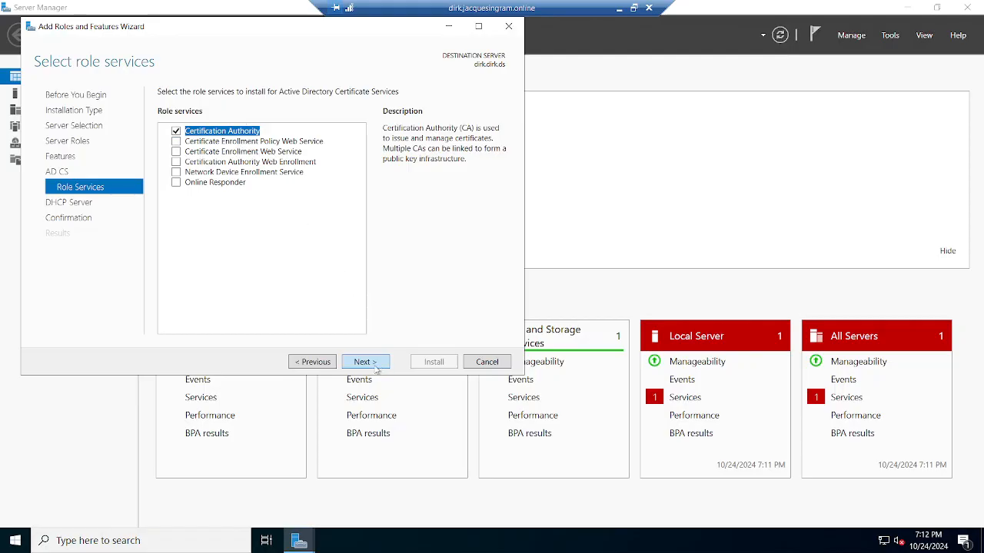
pyautogui.click(365, 362)
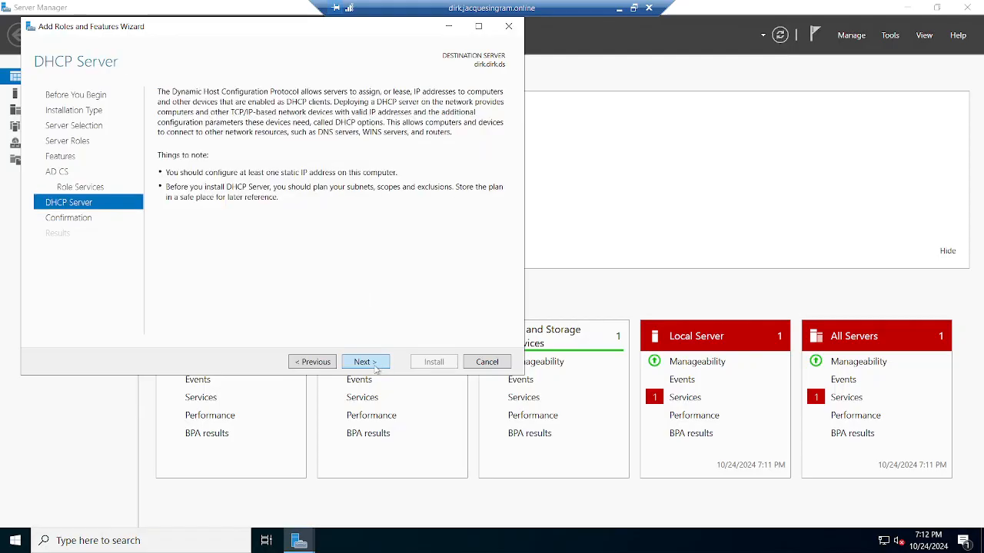
pyautogui.click(374, 367)
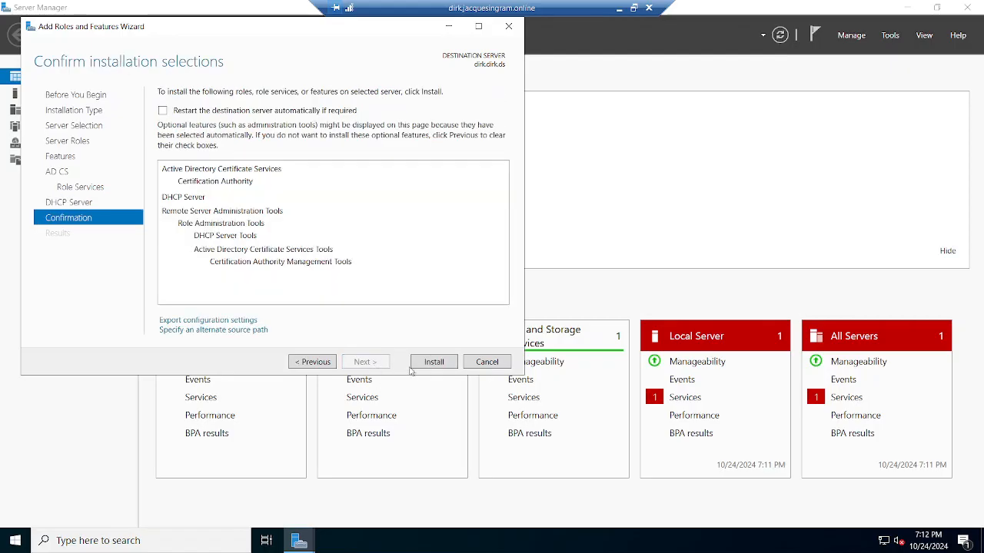
pyautogui.click(434, 362)
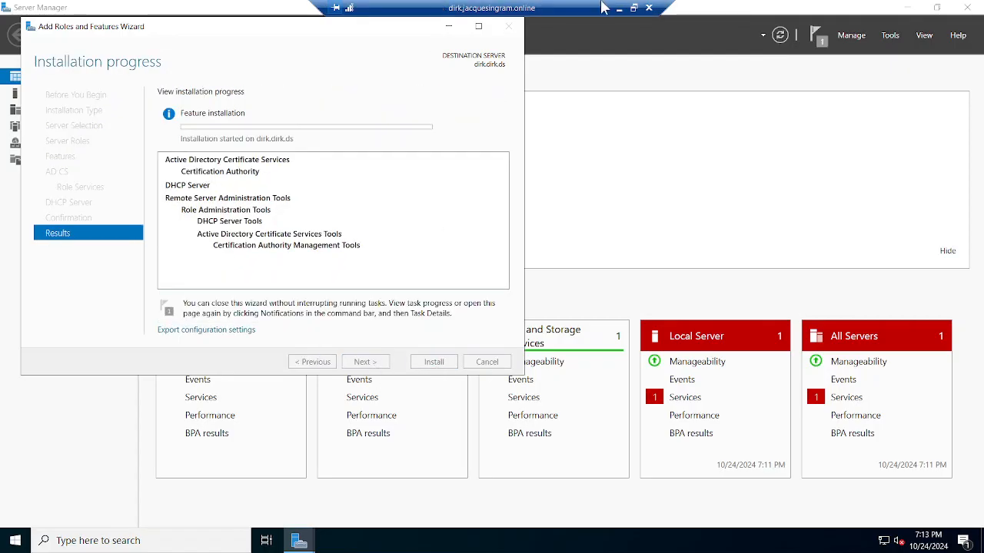
pyautogui.click(634, 7)
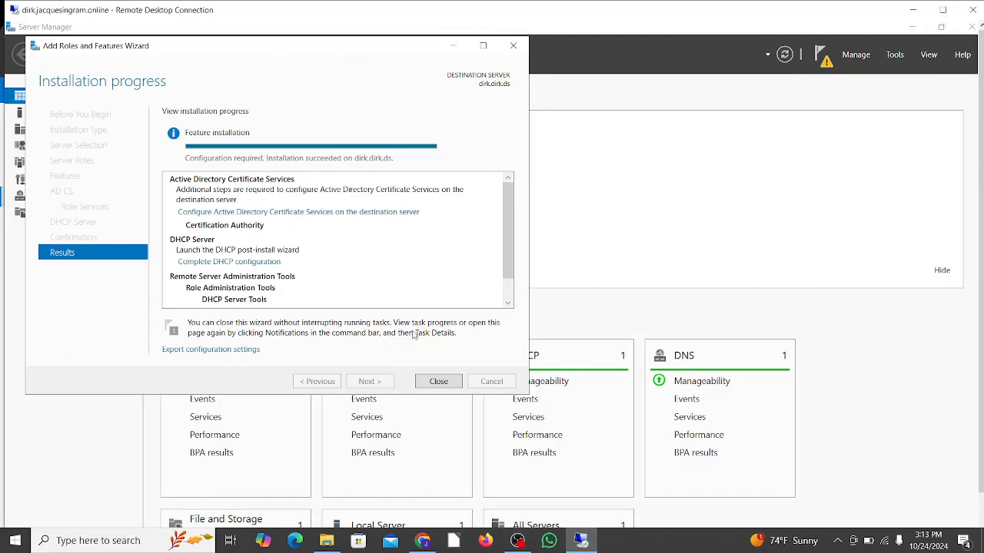
pyautogui.click(439, 384)
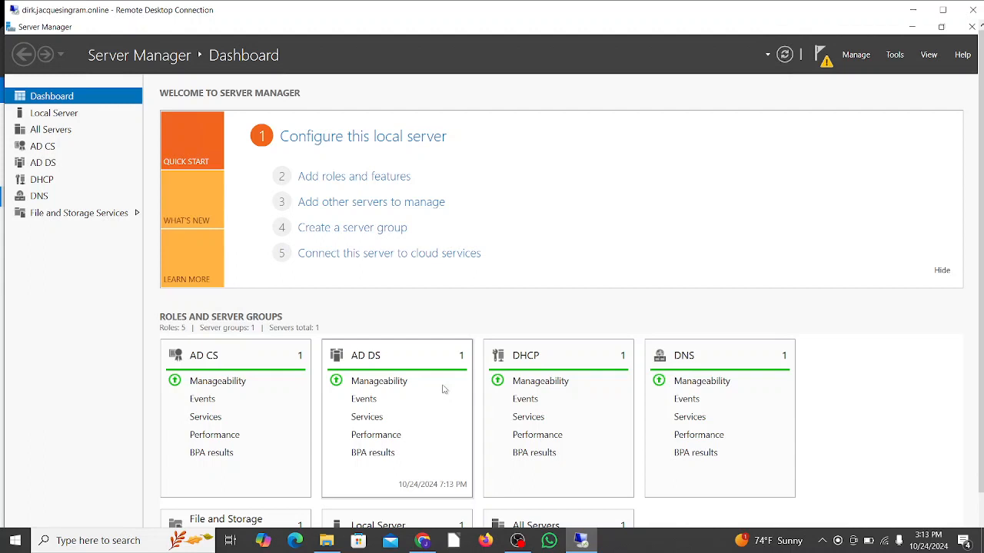
# - Start the Active Directory Certificate Services post-deployment configuration with the default credentials and select the Certification Authority role service
pyautogui.click(825, 66)
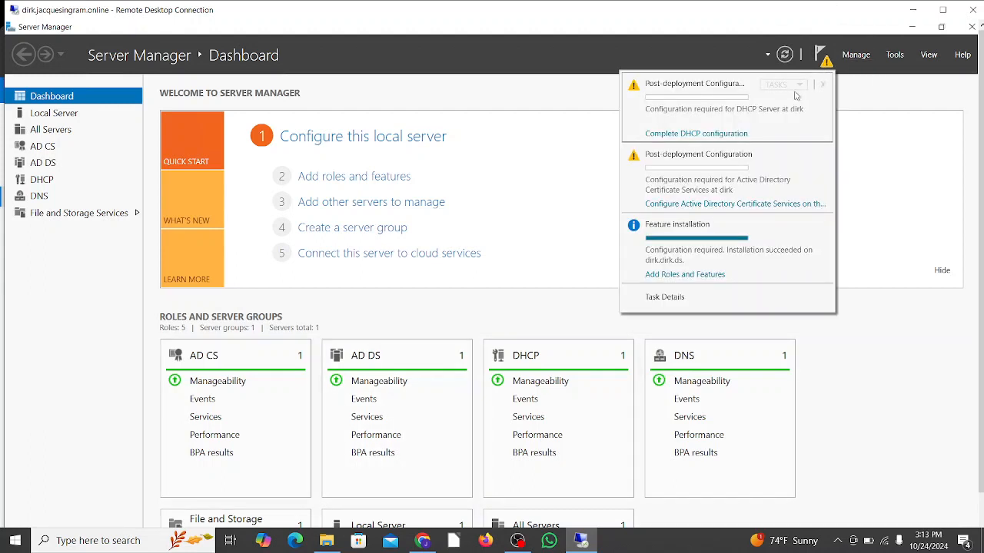
pyautogui.click(770, 214)
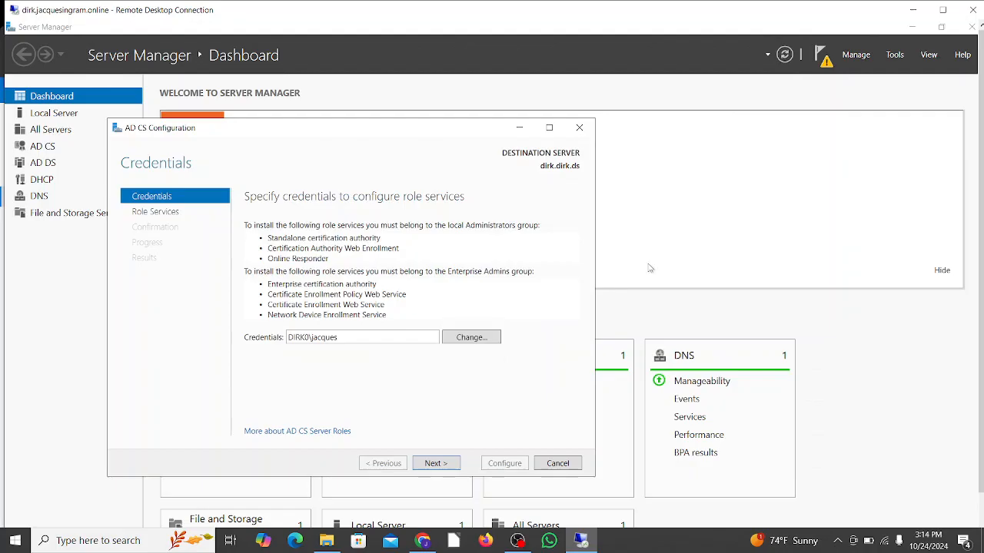
pyautogui.click(435, 463)
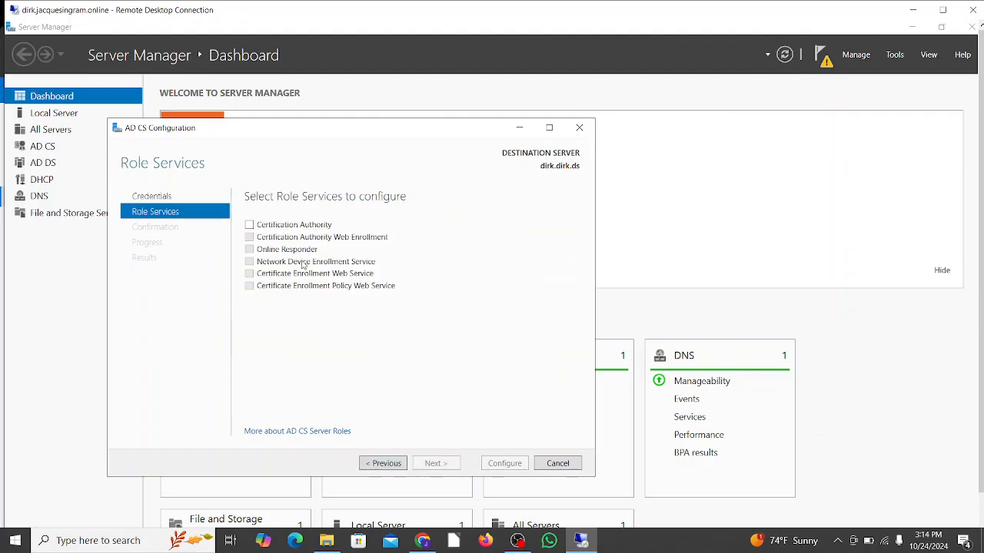
pyautogui.click(249, 225)
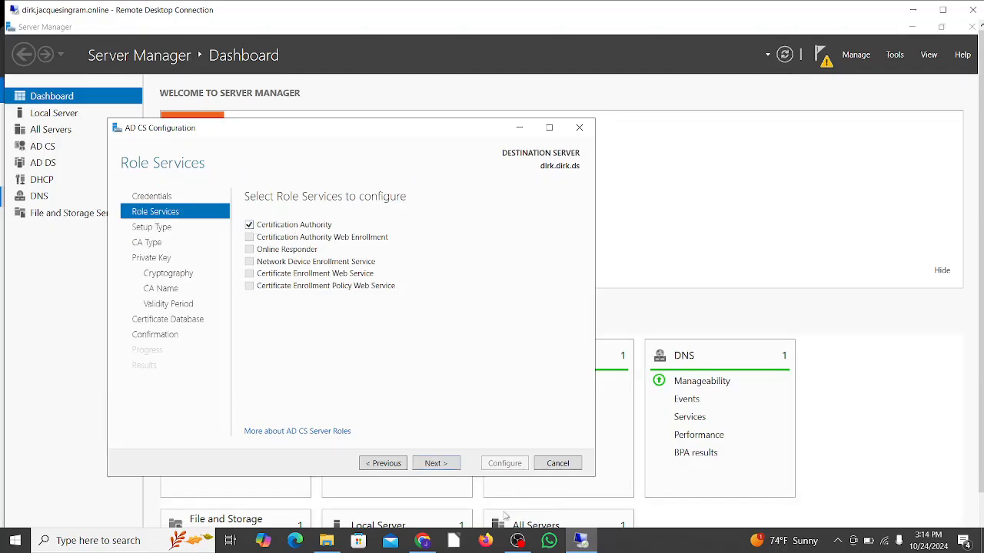
pyautogui.click(451, 468)
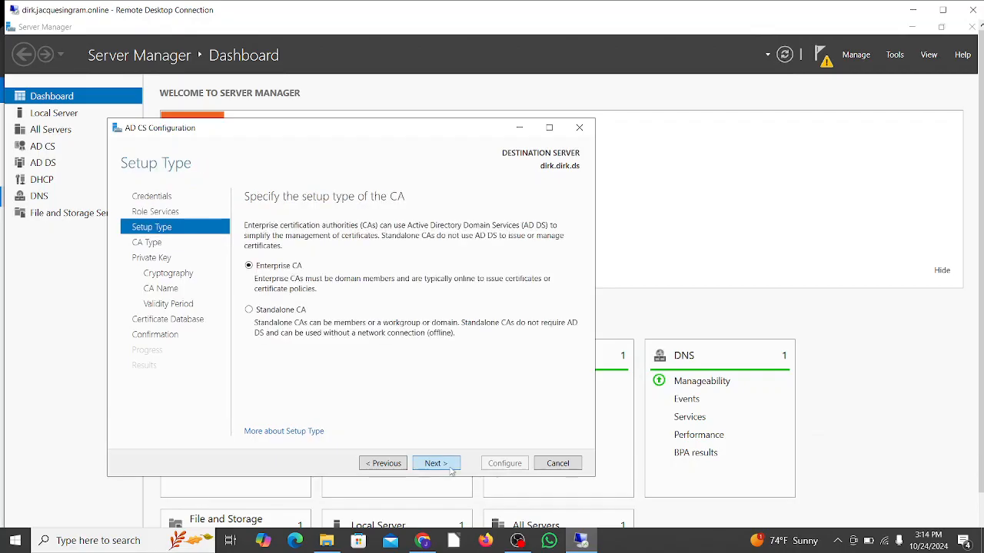
# - Configure an Enterprise Root CA with a new private key and the default cryptography, name, 5-year validity and database settings, and close the wizard
pyautogui.click(435, 464)
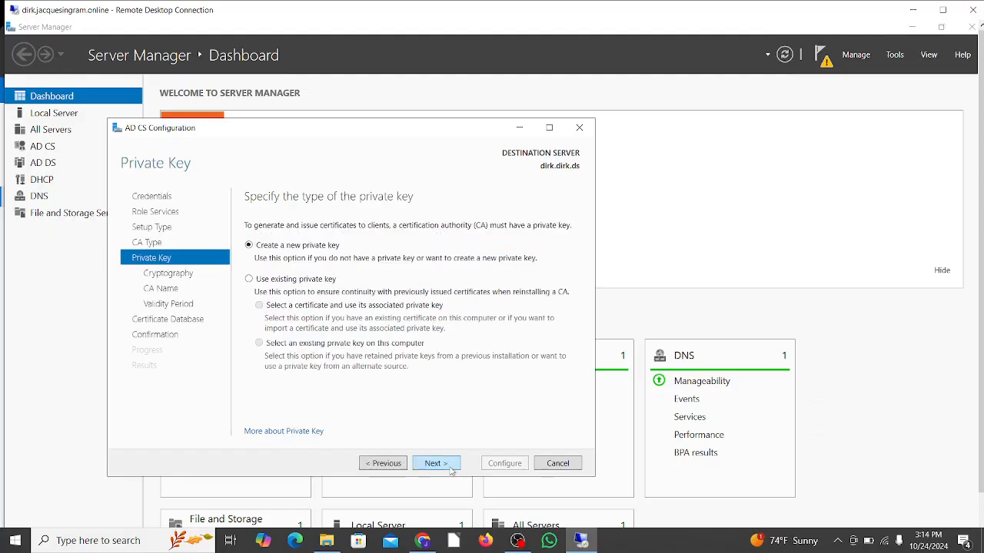
pyautogui.click(452, 471)
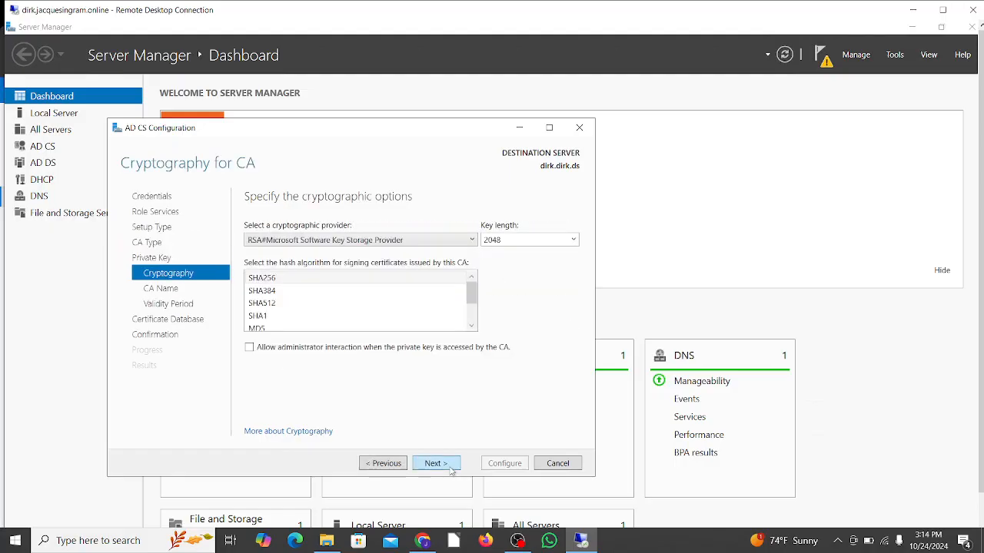
pyautogui.click(435, 463)
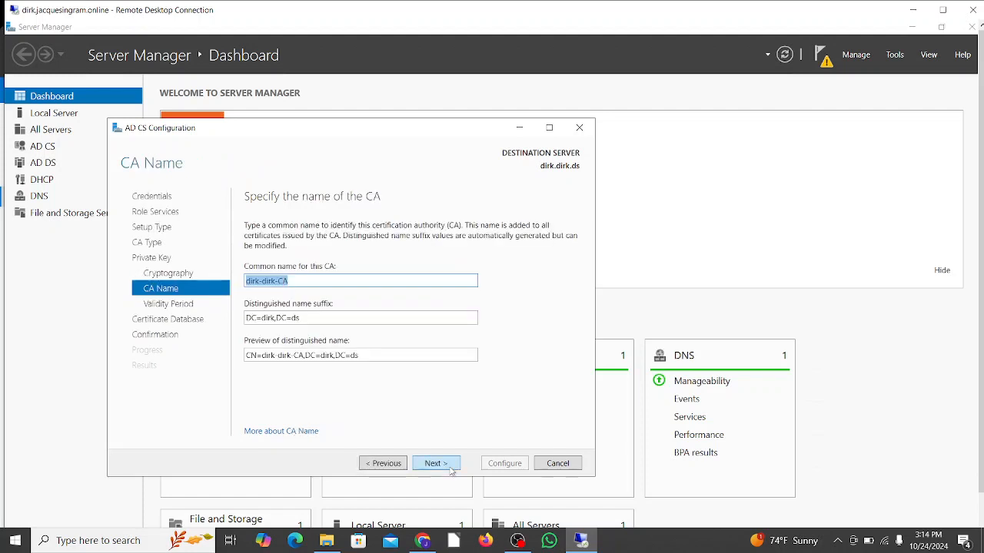
pyautogui.click(452, 471)
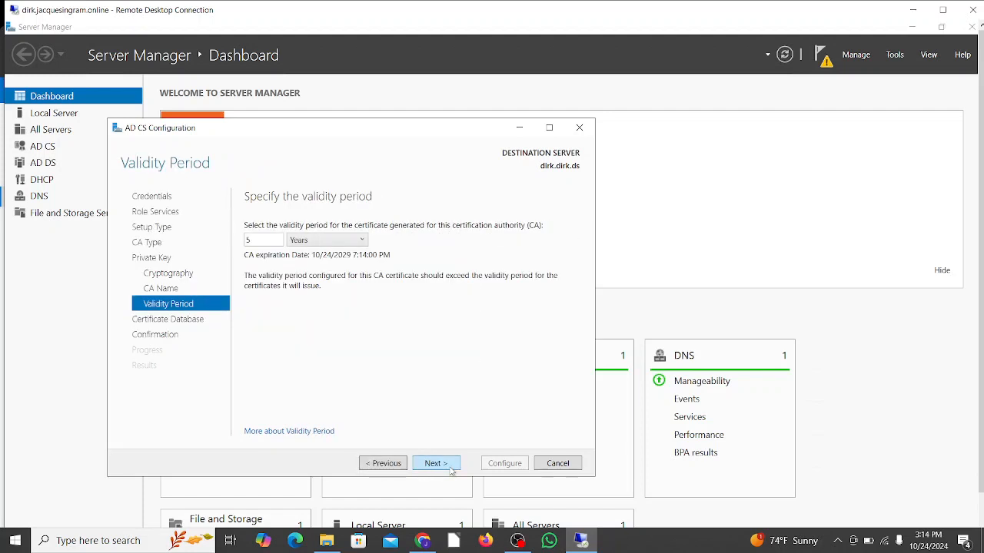
pyautogui.click(452, 472)
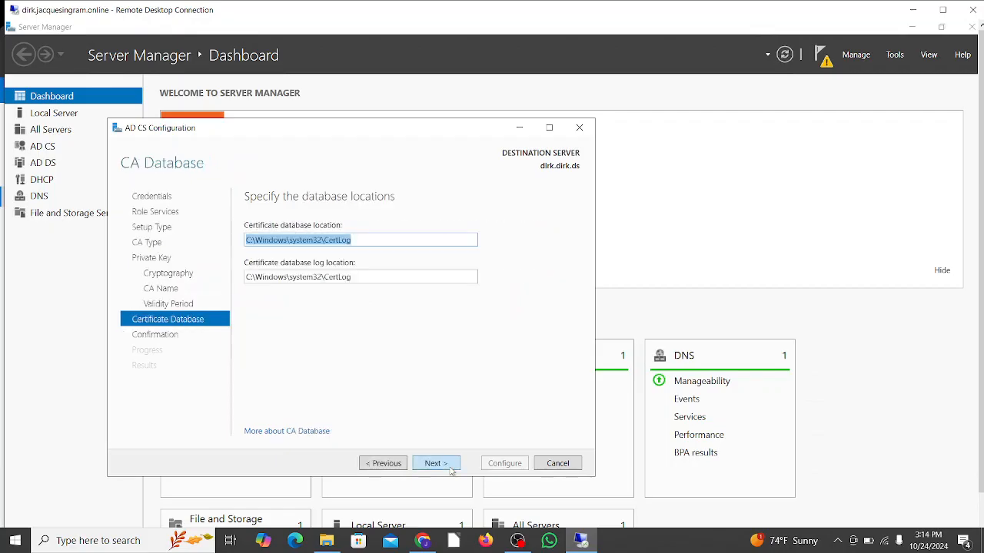
pyautogui.click(452, 471)
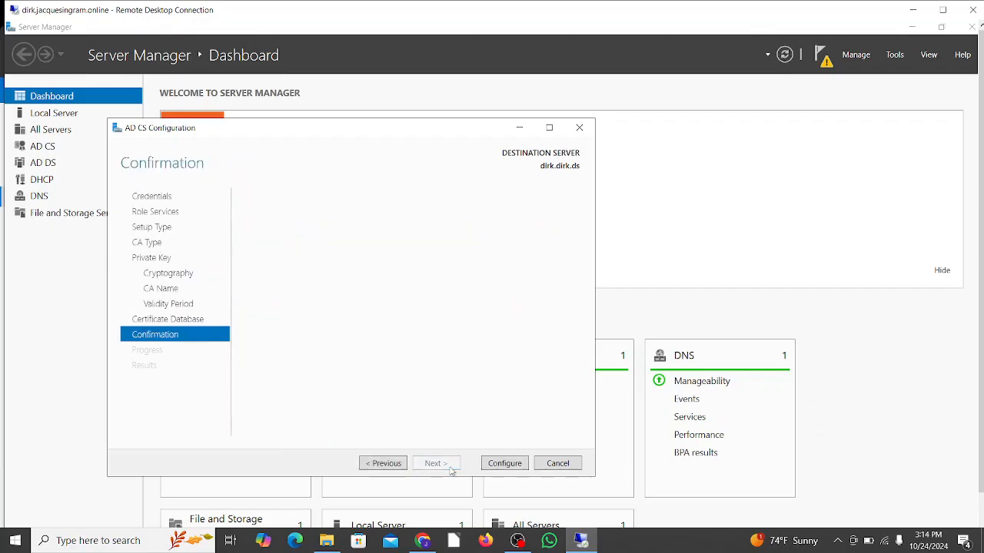
pyautogui.click(505, 463)
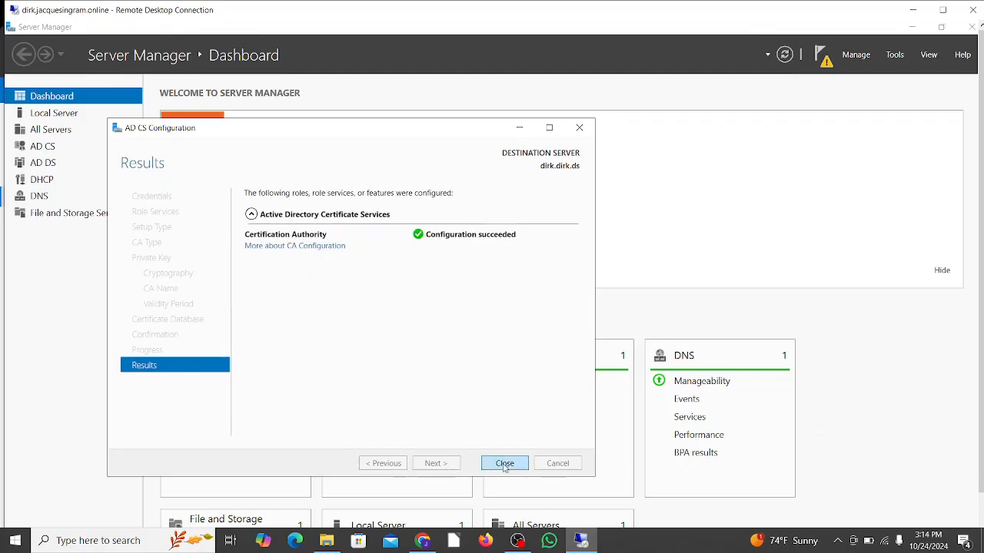
pyautogui.click(505, 463)
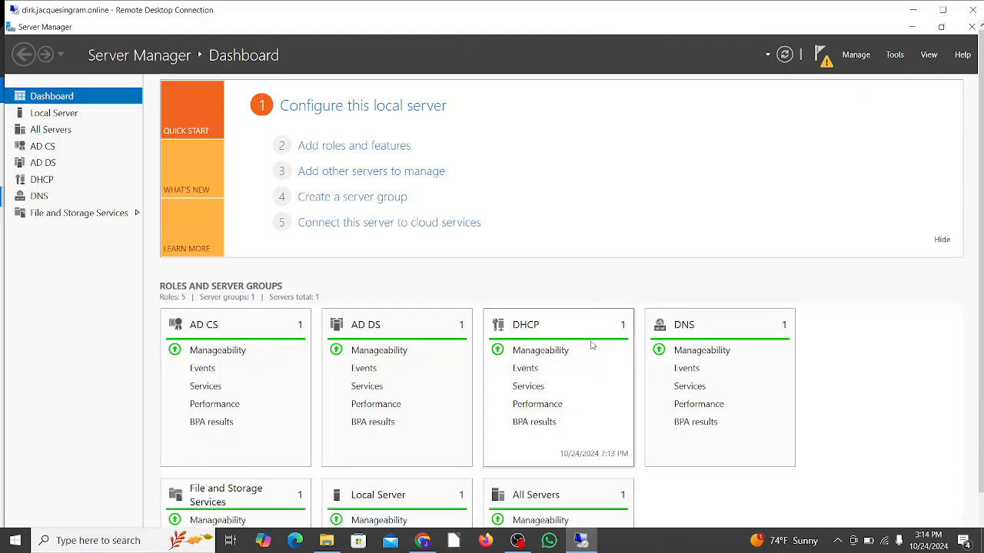
# - Open Active Directory Users and Computers and display the contents of the Users container in the dirk.ds domain
pyautogui.scroll(-3, 600, 350)
pyautogui.scroll(3, 592, 346)
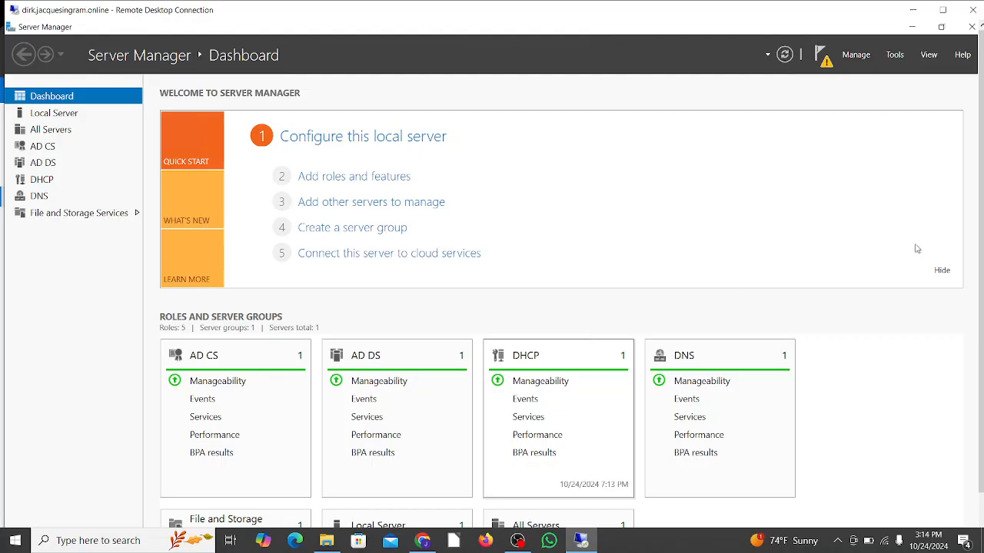
pyautogui.click(894, 55)
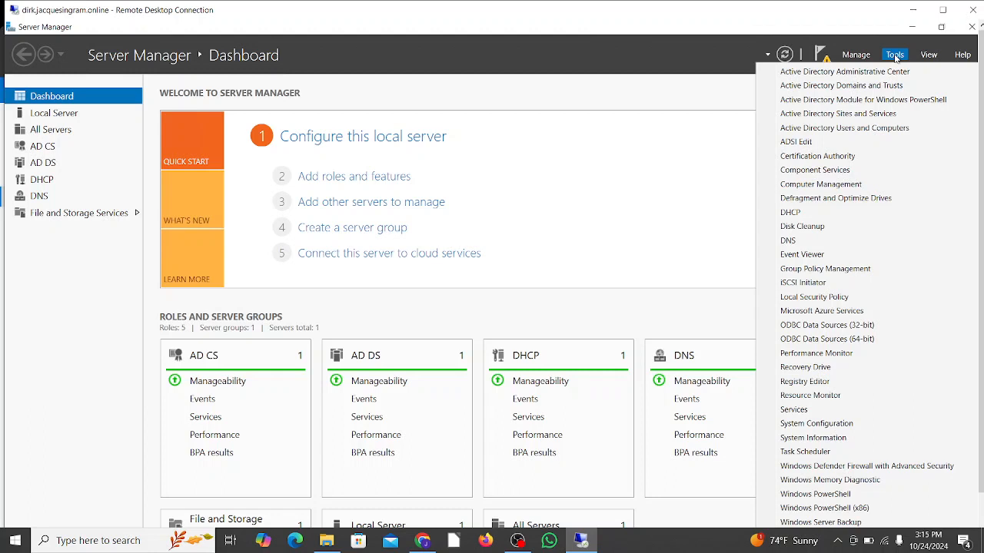
pyautogui.click(888, 132)
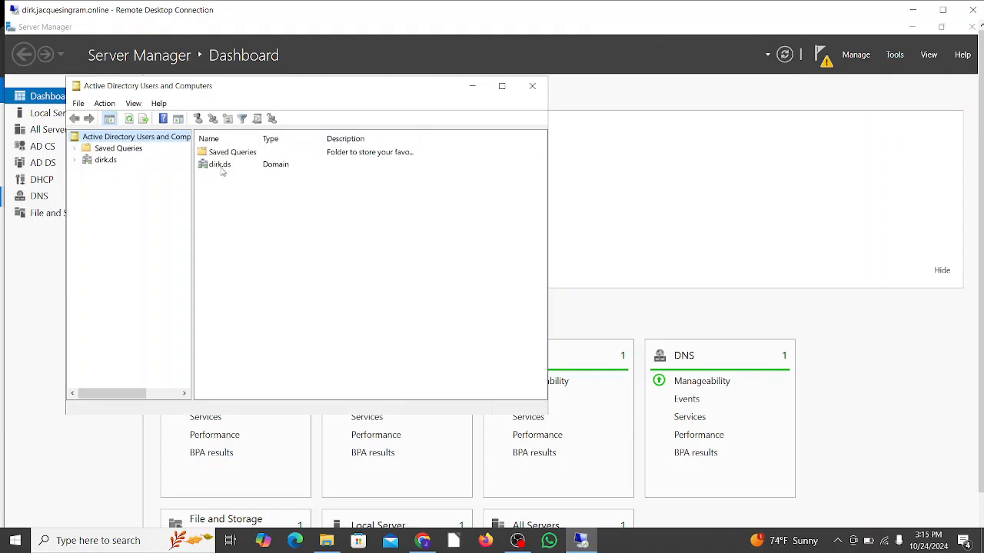
pyautogui.doubleClick(218, 165)
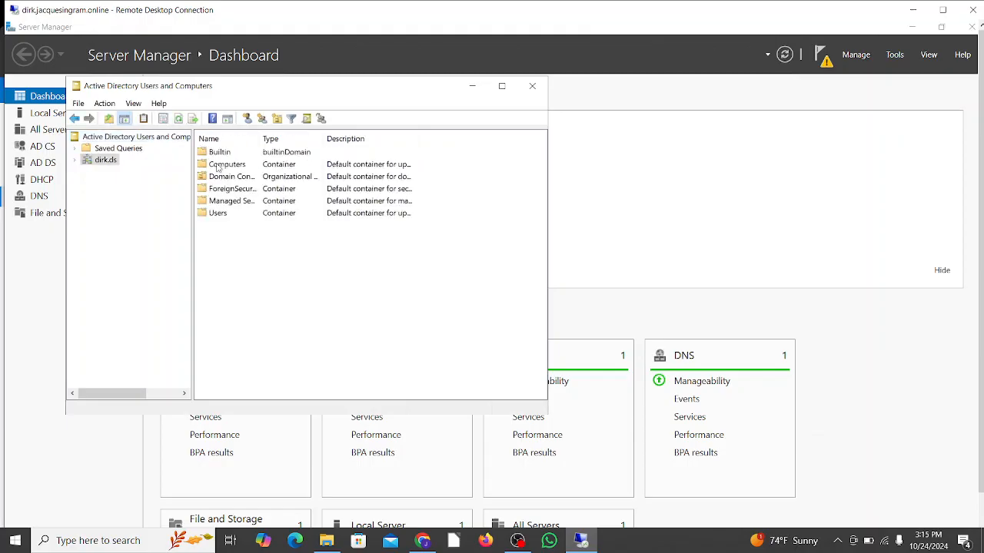
pyautogui.doubleClick(219, 213)
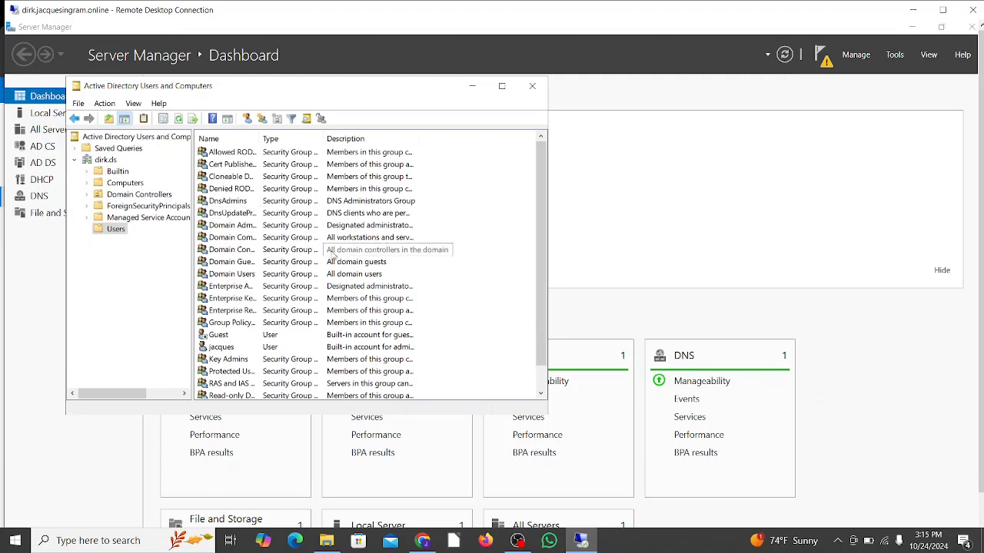
pyautogui.scroll(-1, 333, 259)
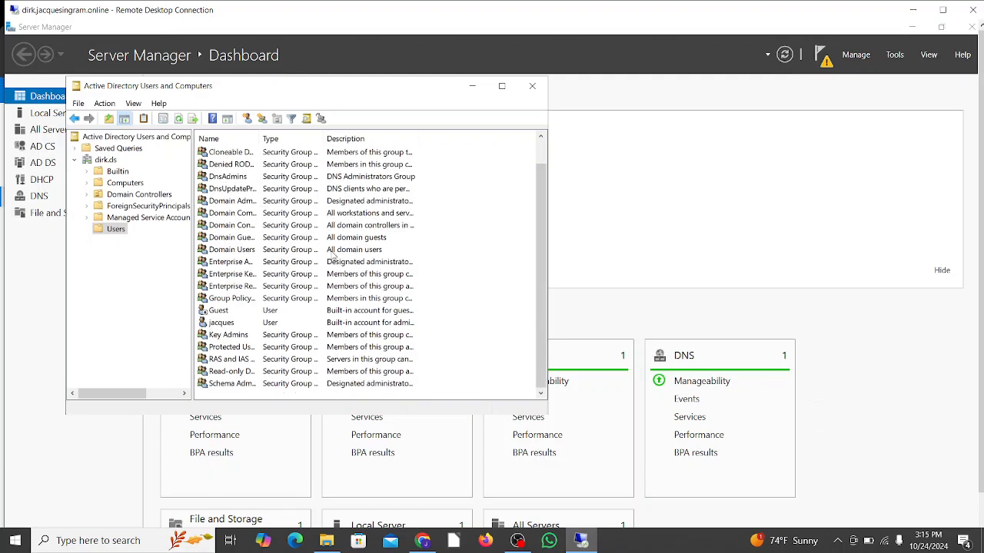
pyautogui.scroll(1, 333, 258)
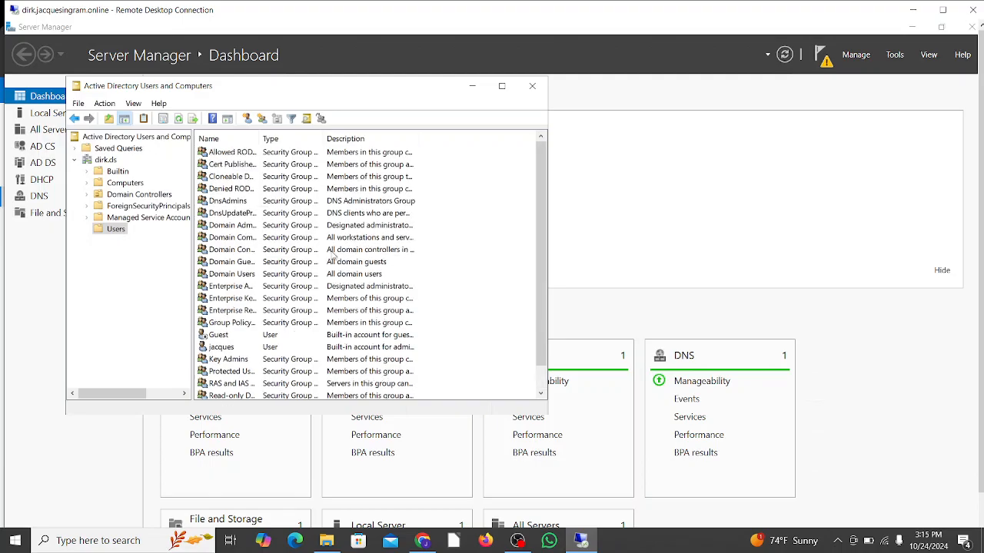
# - Start a new user in the dirk.ds Users container and enter the person's first name, last name and firstname.lastname-style logon name
pyautogui.rightClick(499, 217)
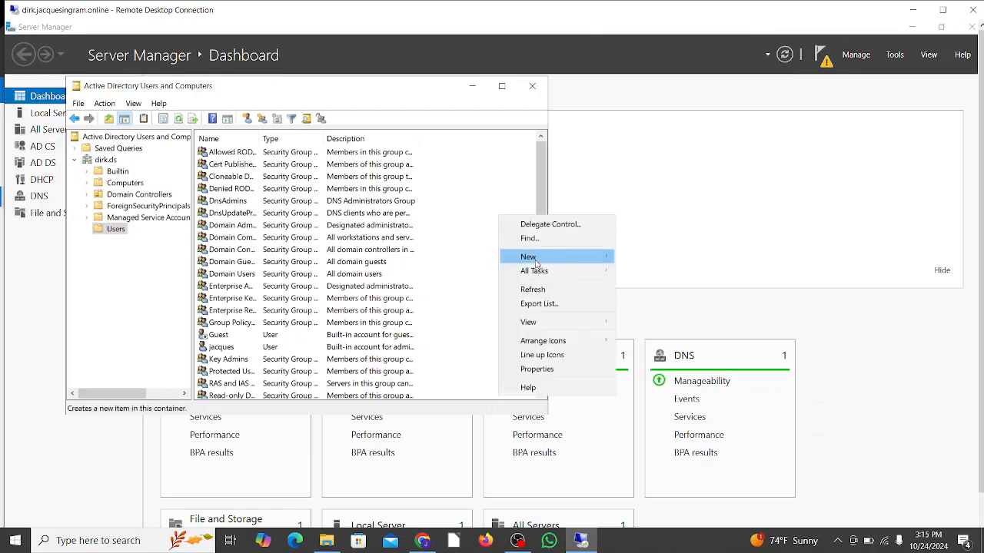
pyautogui.moveTo(538, 266)
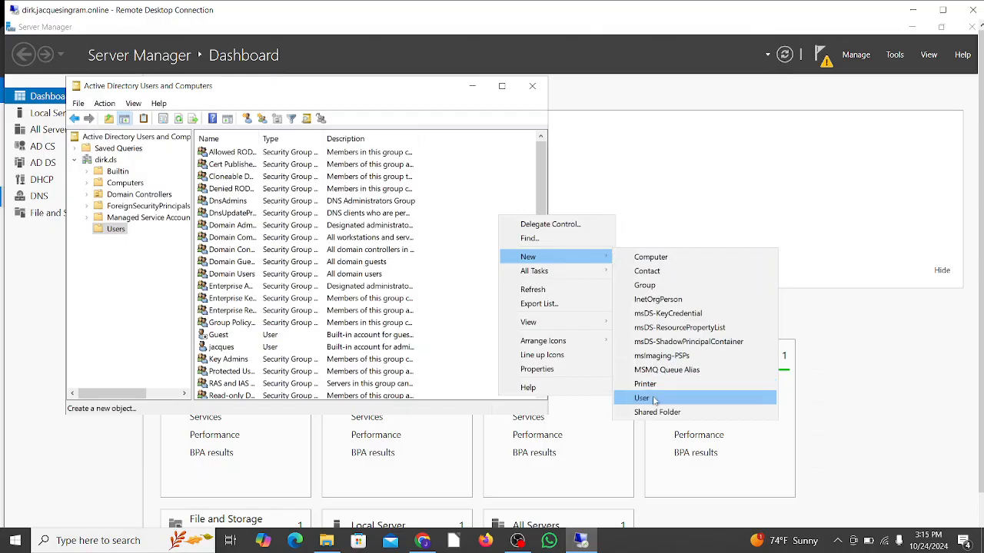
pyautogui.click(654, 400)
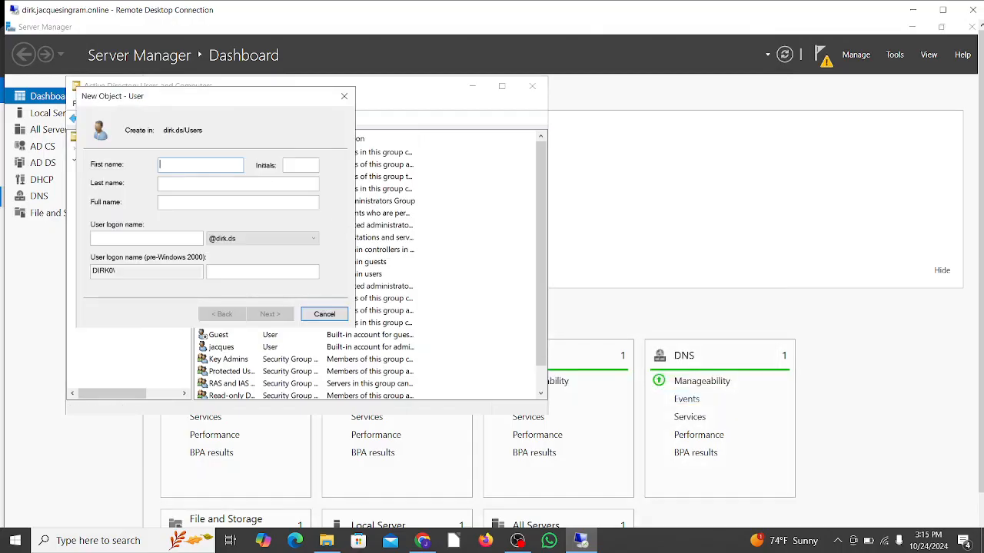
pyautogui.write('John')
pyautogui.click(177, 183)
pyautogui.write('Smith')
pyautogui.click(132, 241)
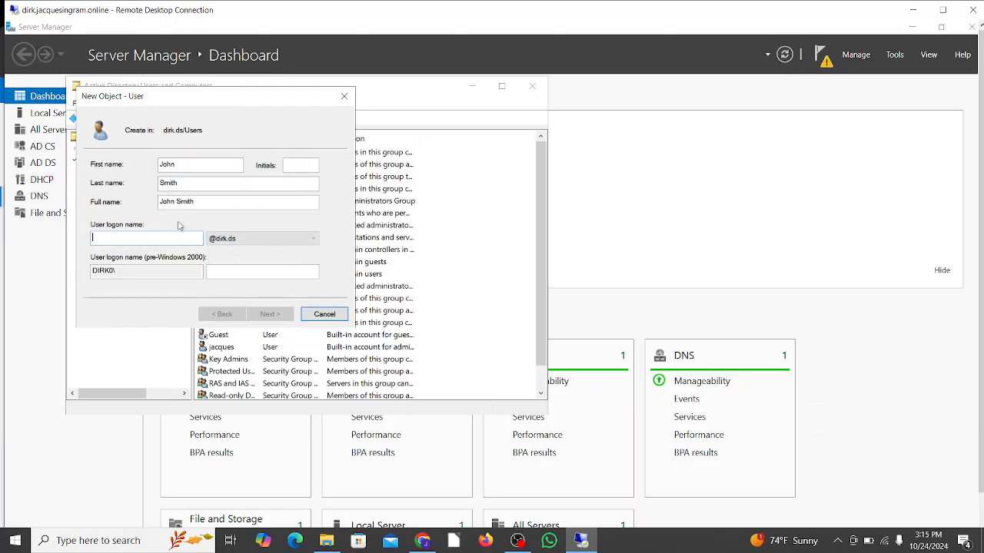
pyautogui.write('john.')
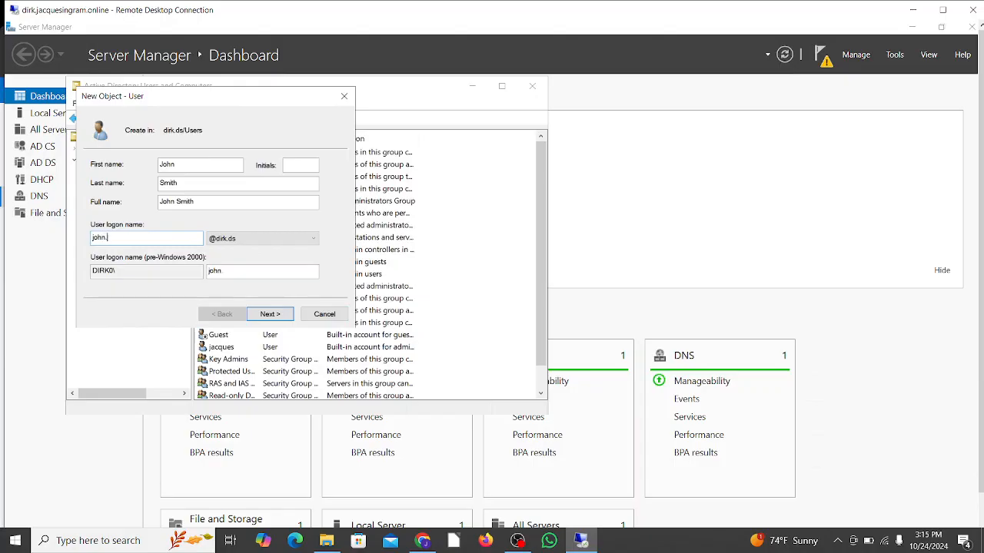
pyautogui.write('smith')
pyautogui.click(270, 314)
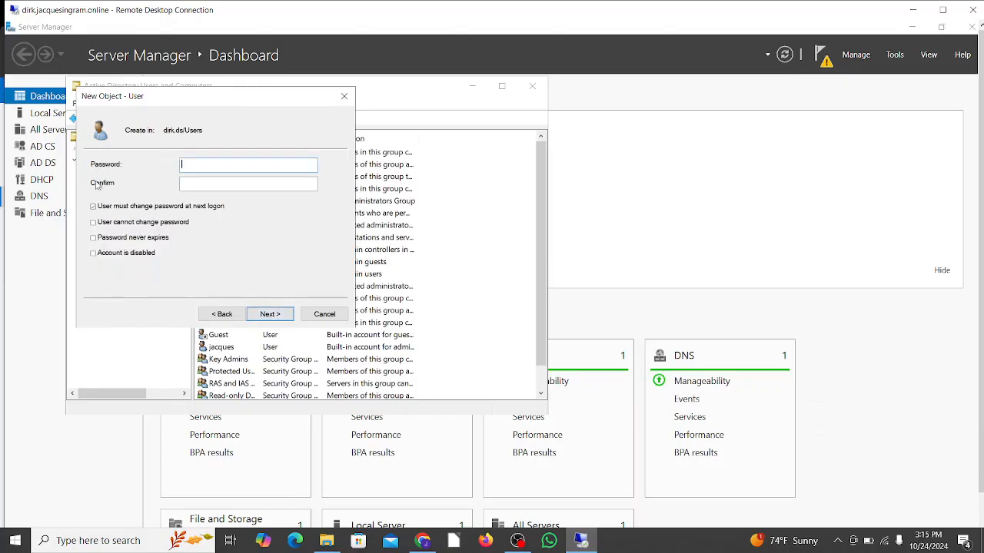
# - Set the new user's password to never expire, enter and confirm the account password, and finish creating the user
pyautogui.click(93, 237)
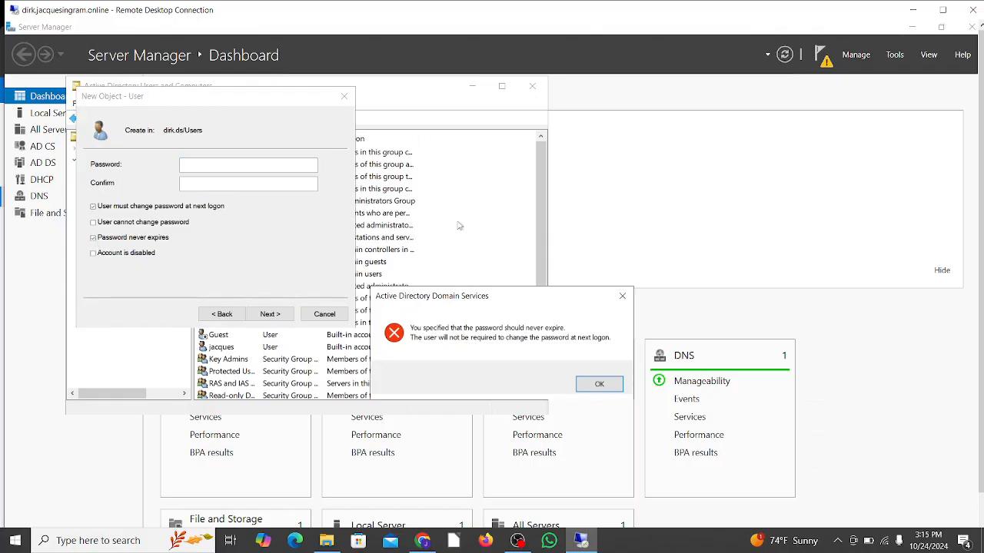
pyautogui.click(600, 384)
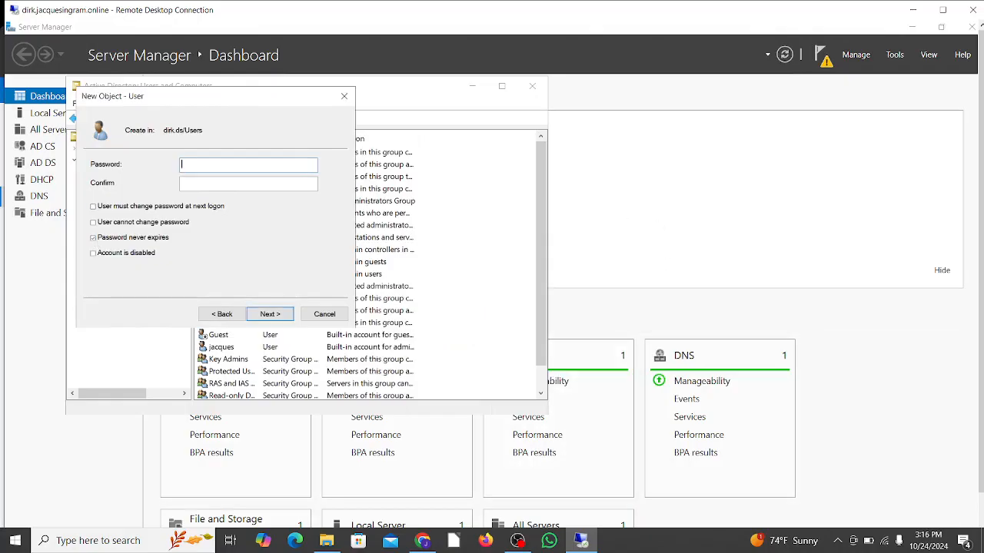
pyautogui.write('**********')
pyautogui.press('Tab')
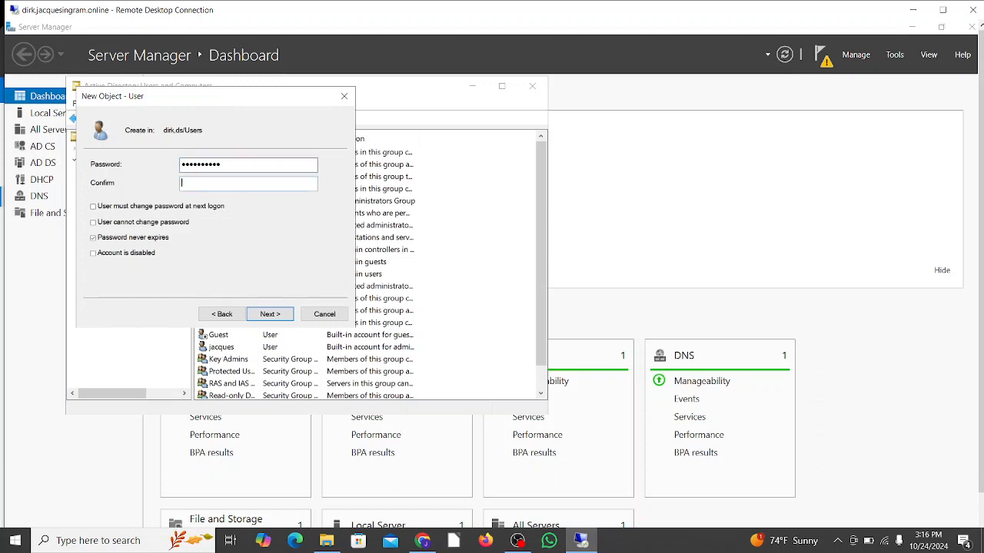
pyautogui.write('**********')
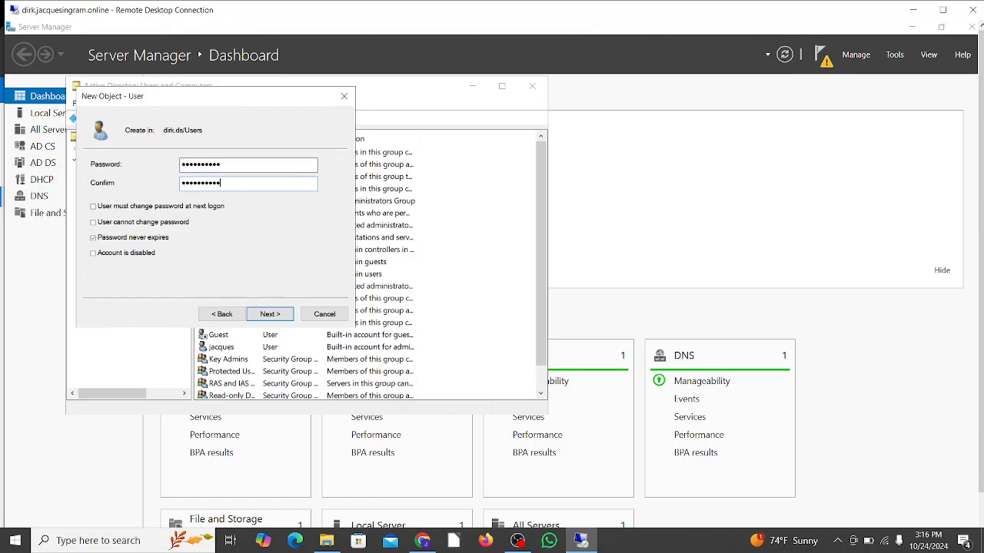
pyautogui.click(271, 314)
pyautogui.click(271, 314)
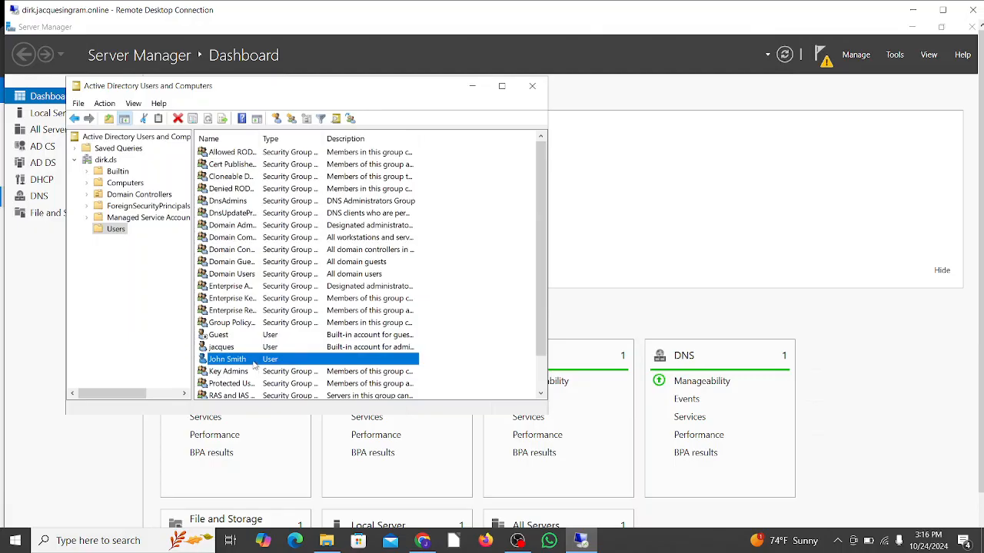
# - Create a security group named Developer with Global scope in the Users container
pyautogui.rightClick(511, 227)
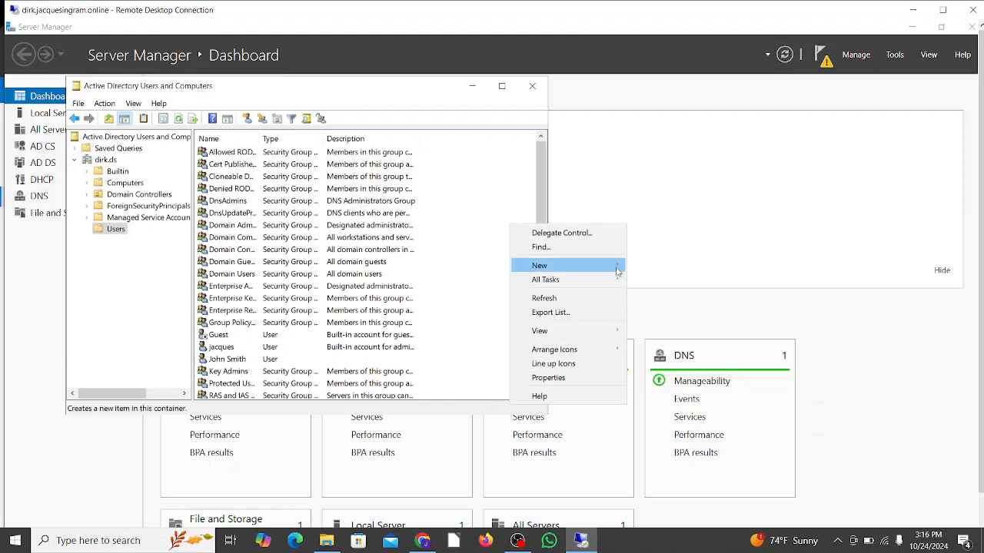
pyautogui.moveTo(624, 268)
pyautogui.click(657, 294)
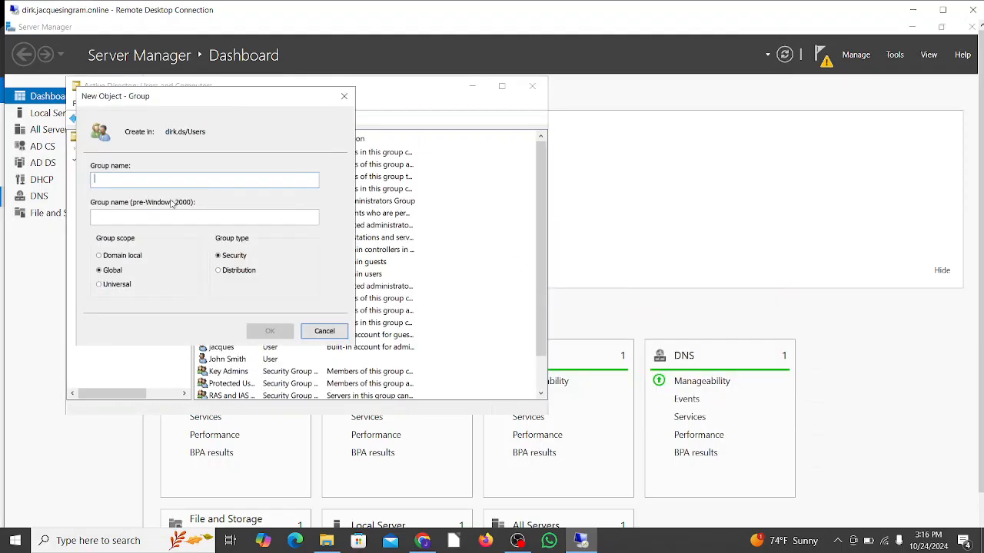
pyautogui.write('Developer')
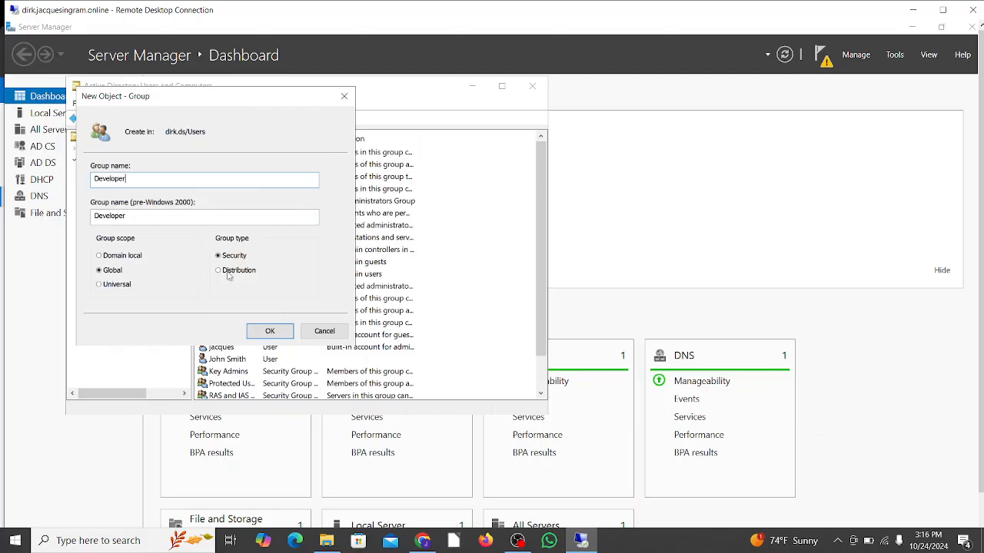
pyautogui.click(272, 331)
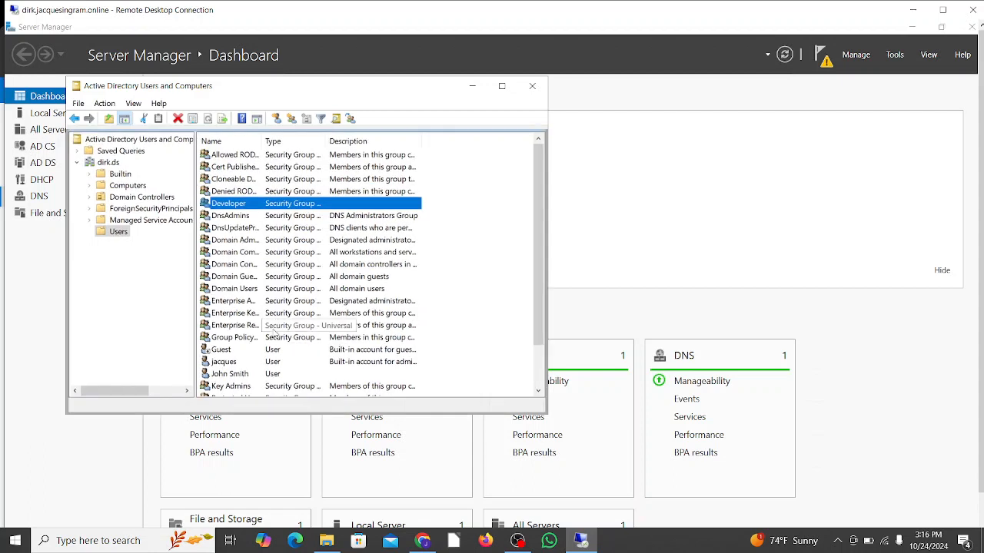
# - Add the newly created user to the Developer group through the account's group memberships
pyautogui.doubleClick(230, 374)
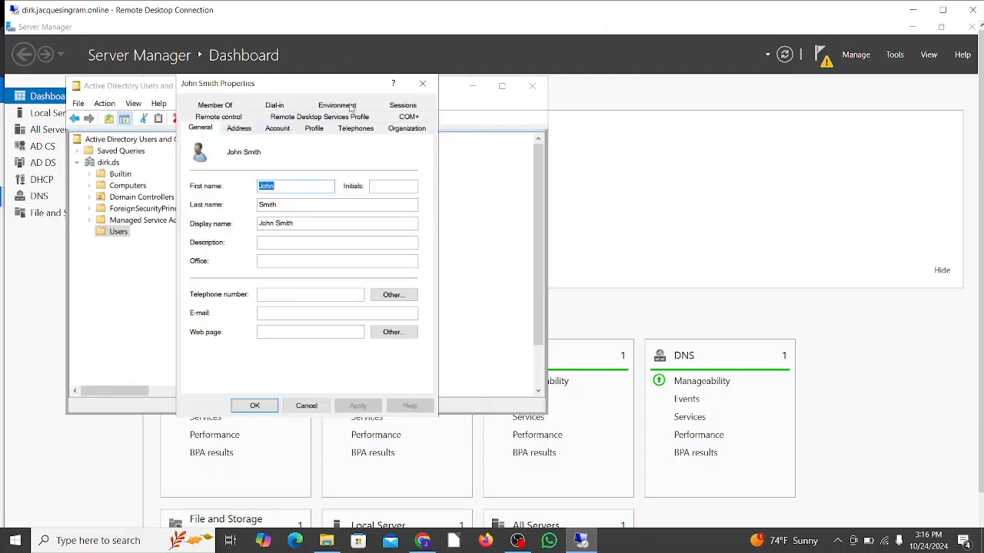
pyautogui.click(218, 108)
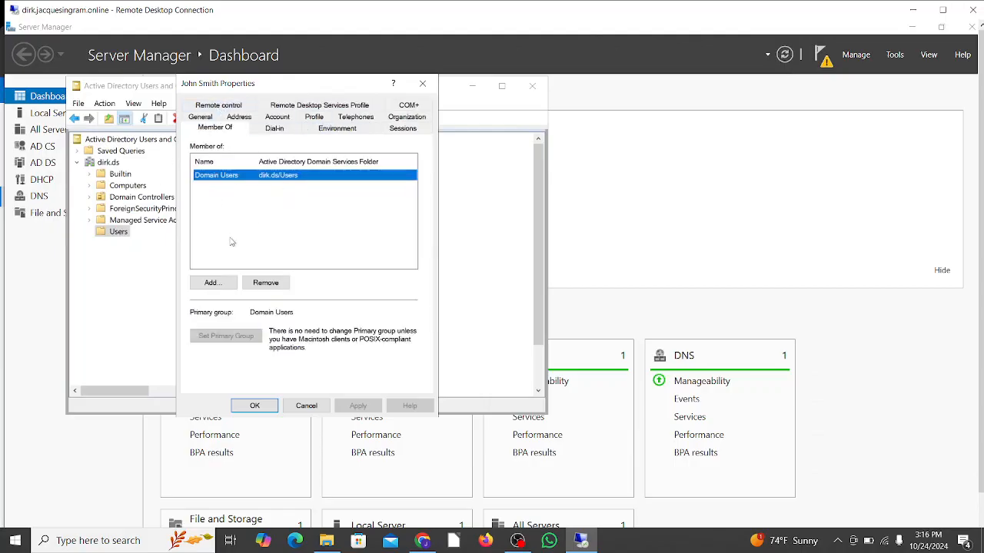
pyautogui.click(212, 282)
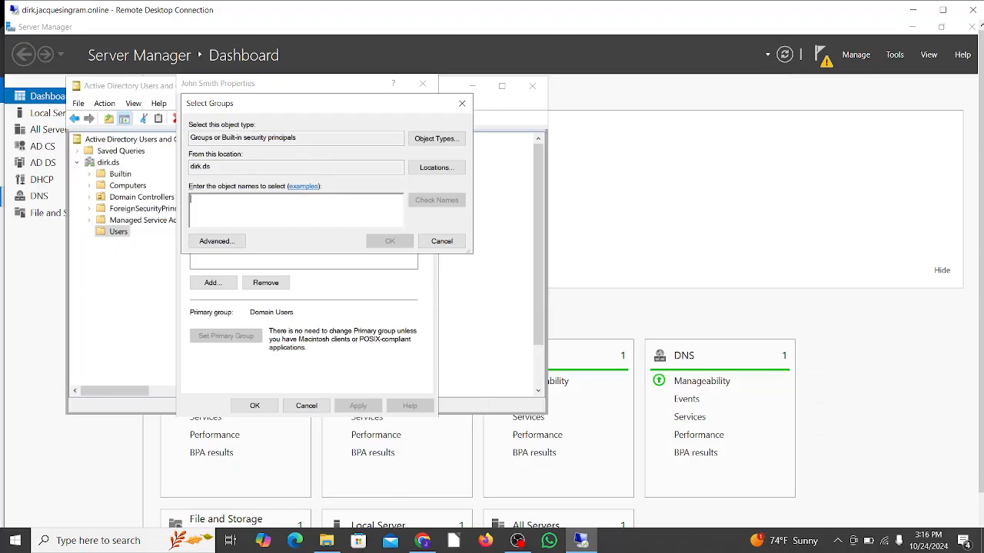
pyautogui.write('d')
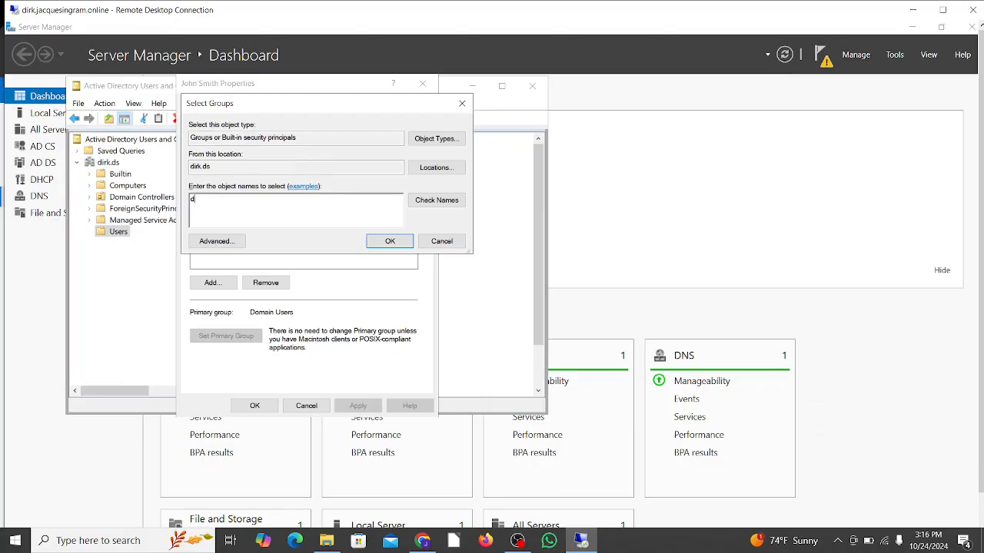
pyautogui.click(436, 200)
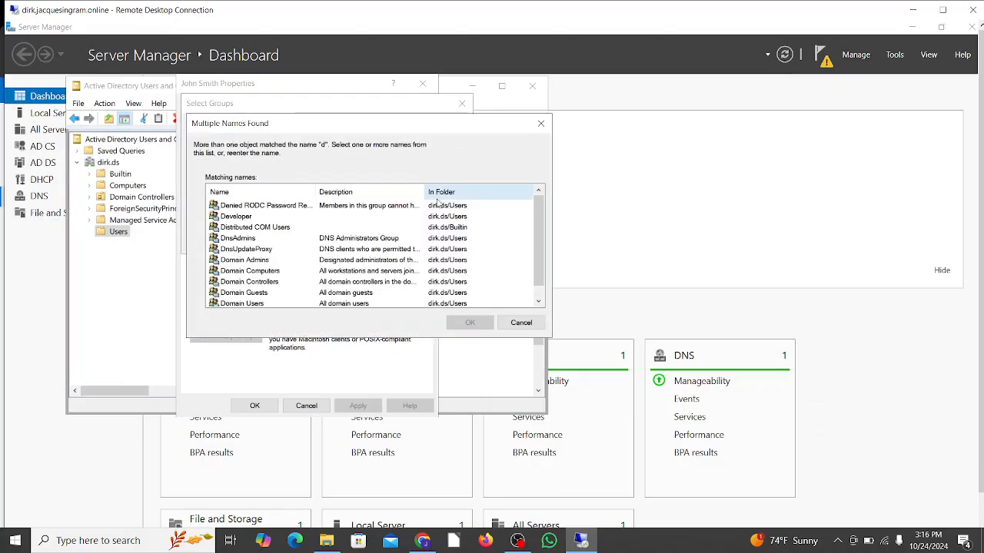
pyautogui.scroll(-1, 382, 241)
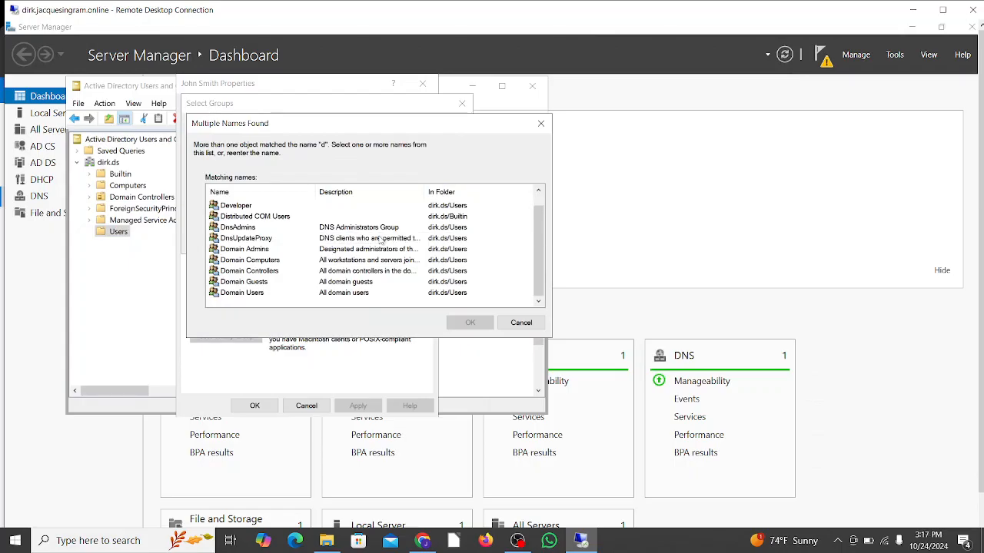
pyautogui.scroll(1, 382, 241)
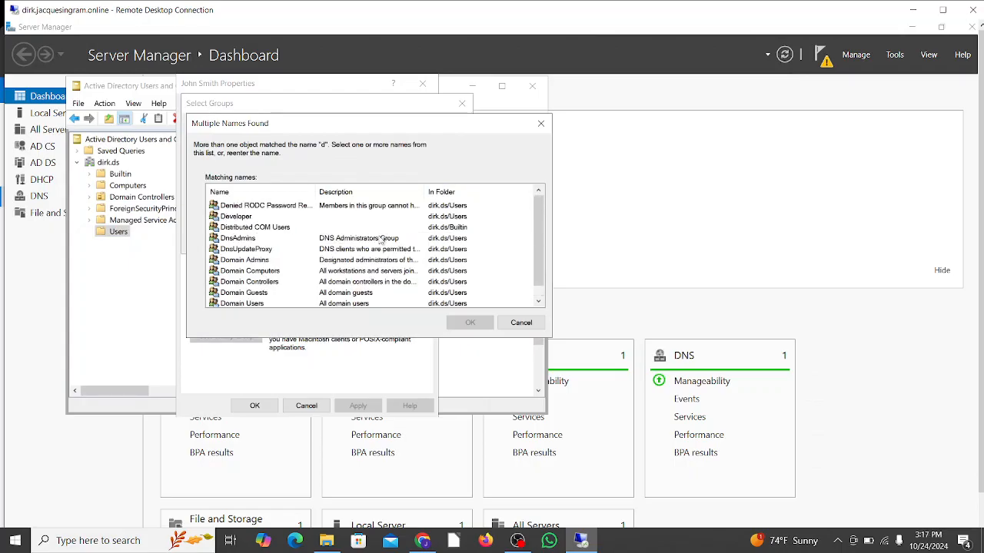
pyautogui.click(254, 221)
pyautogui.click(464, 323)
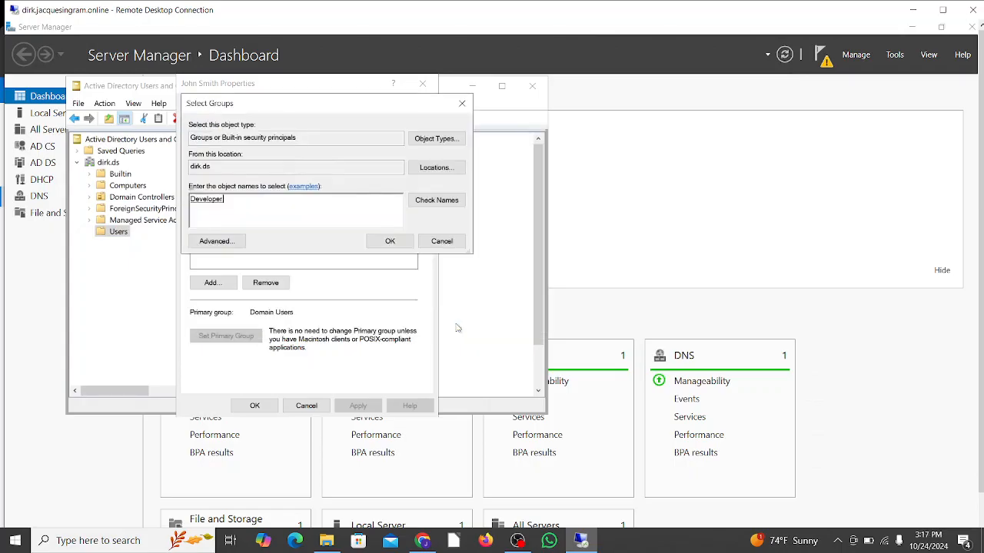
pyautogui.click(390, 243)
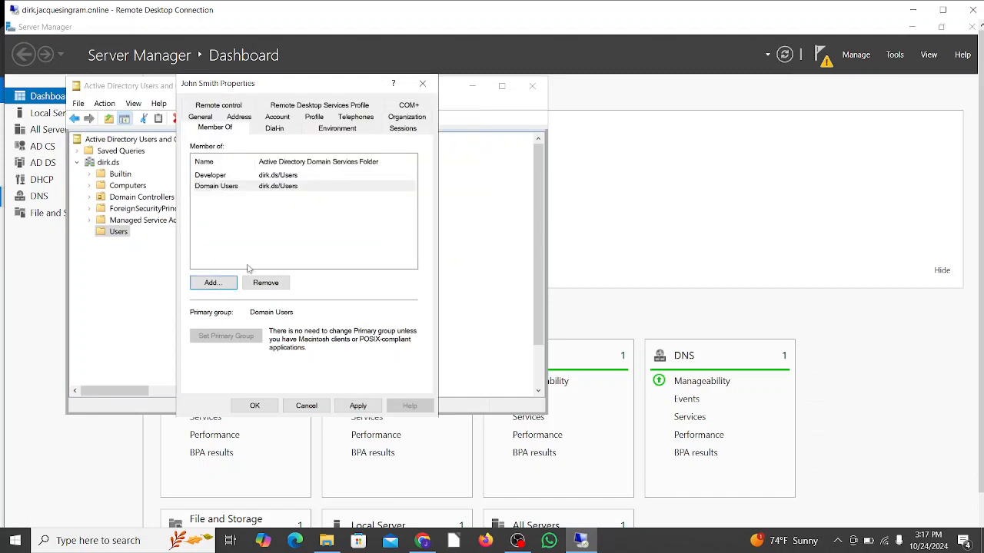
# - Add the new user to the Enterprise Admins group as well, then save the account's group membership changes
pyautogui.click(221, 283)
pyautogui.write('e')
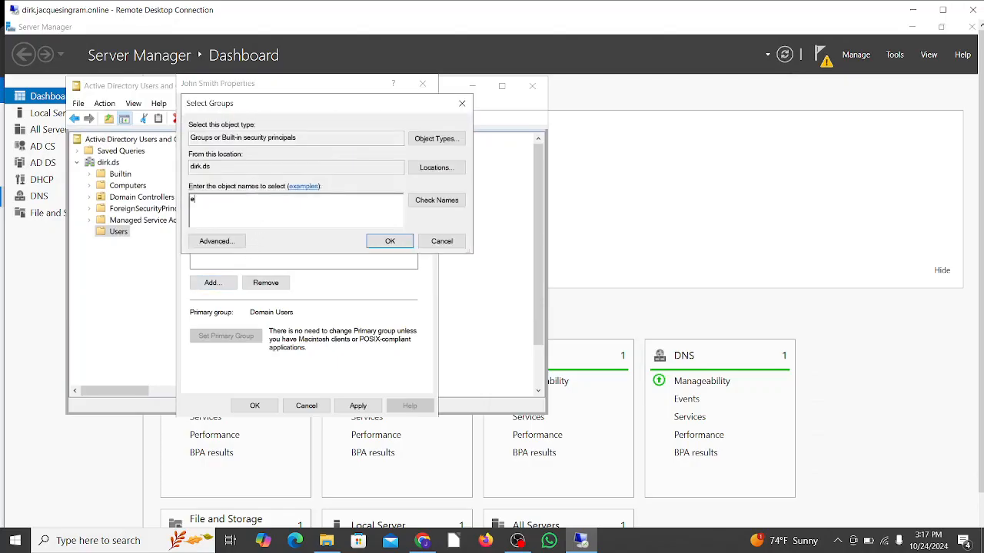
pyautogui.click(443, 202)
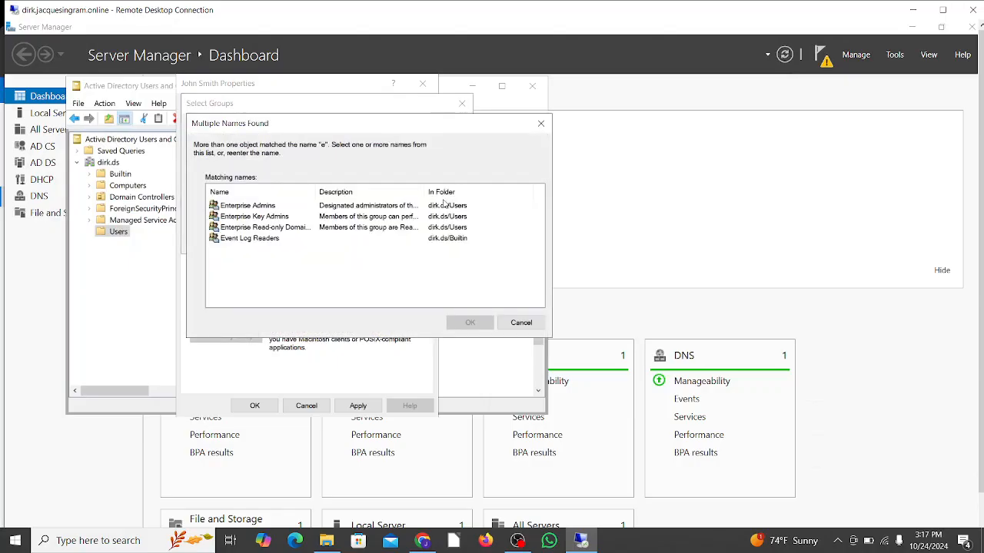
pyautogui.click(261, 207)
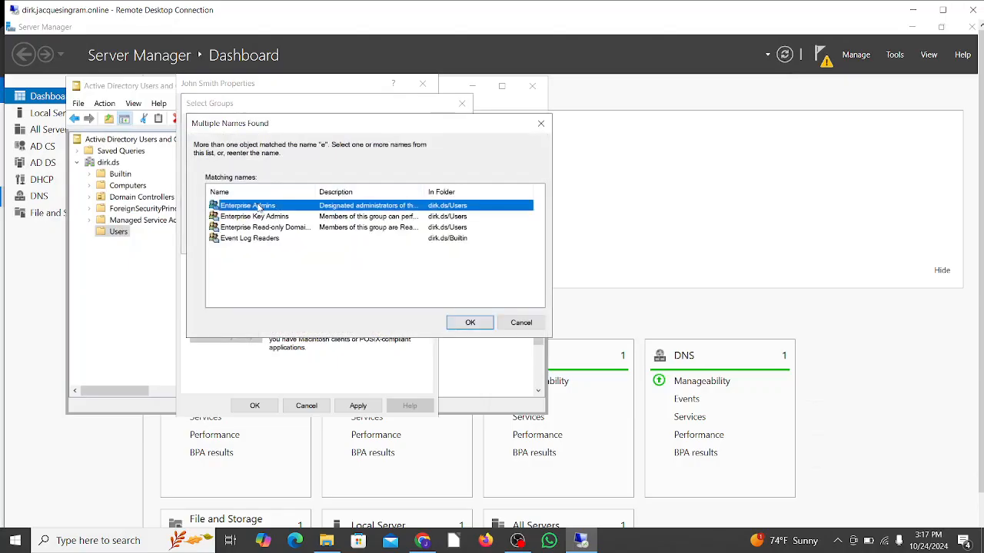
pyautogui.click(469, 322)
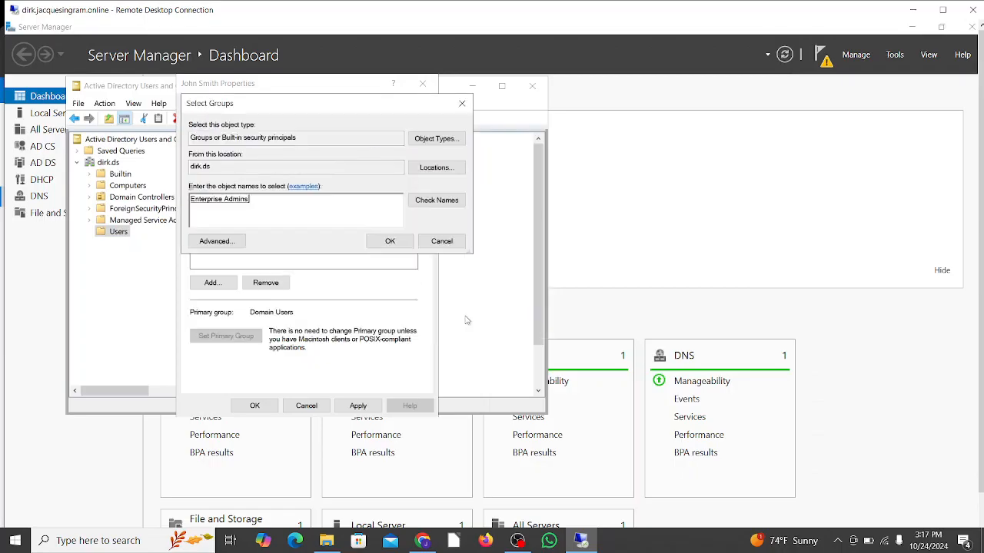
pyautogui.click(391, 242)
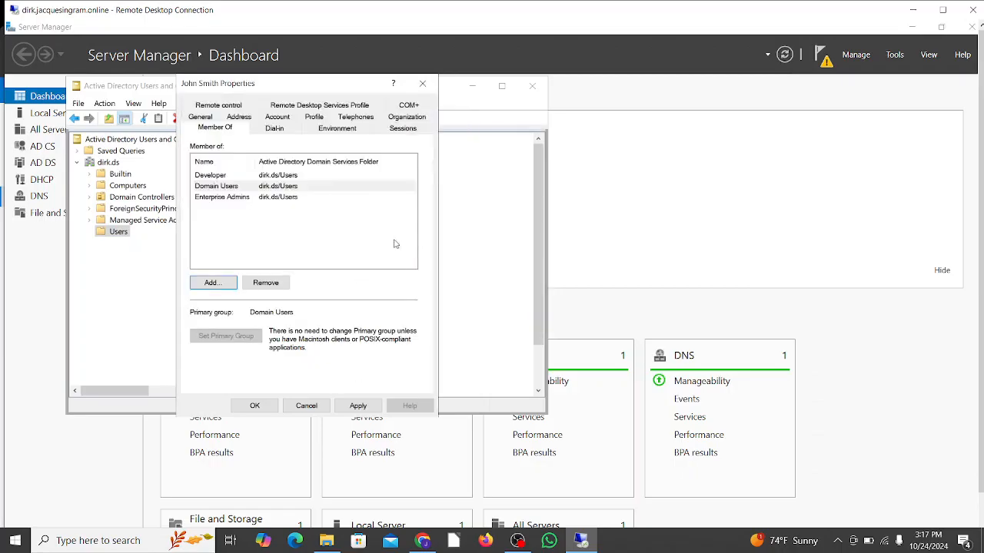
pyautogui.click(350, 409)
pyautogui.click(350, 411)
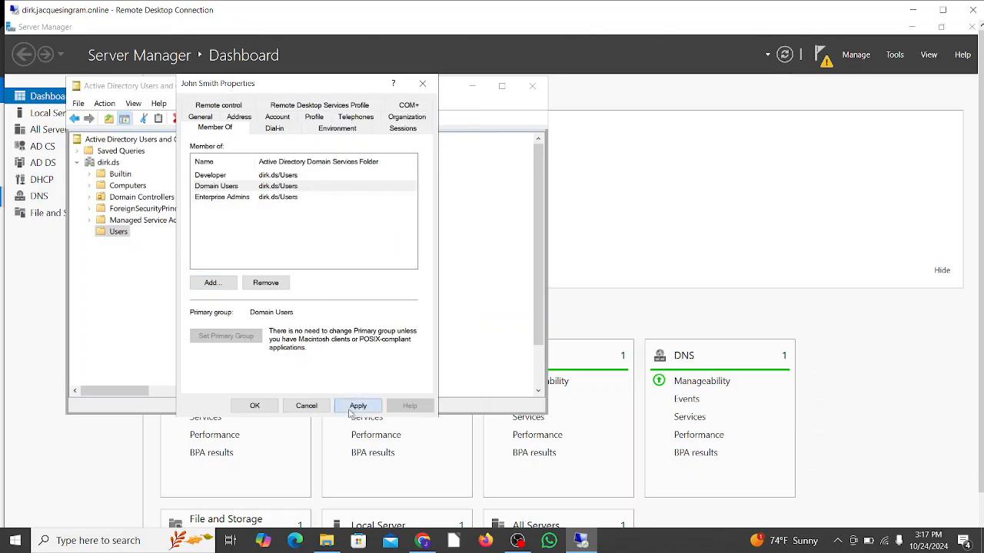
pyautogui.click(256, 406)
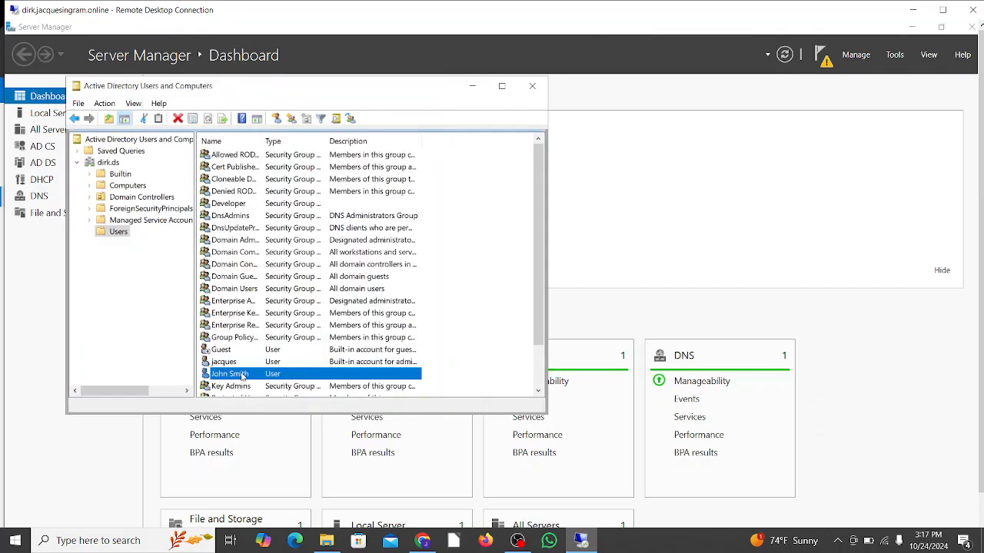
# - Check the member list of the Developer group, then close its properties and the Active Directory Users and Computers console
pyautogui.doubleClick(241, 204)
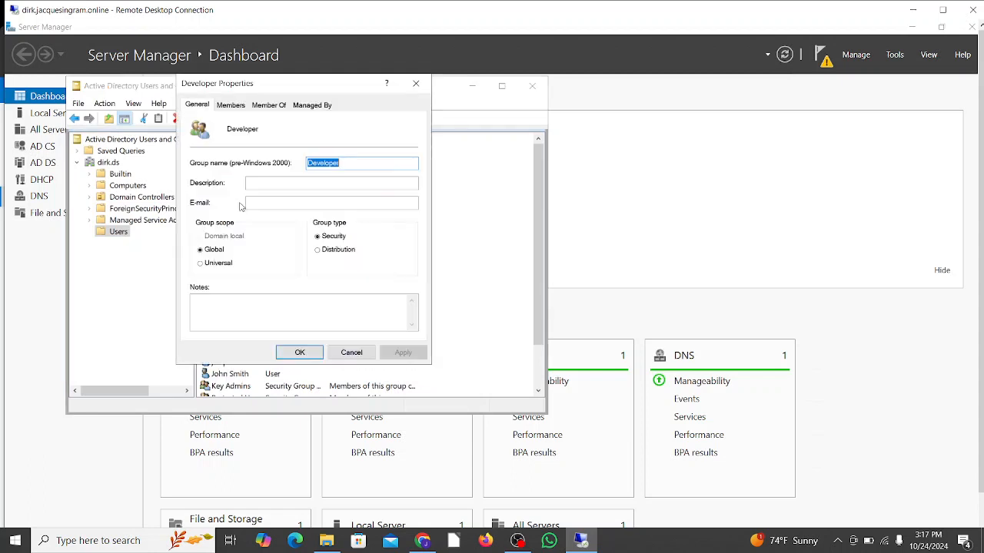
pyautogui.click(235, 107)
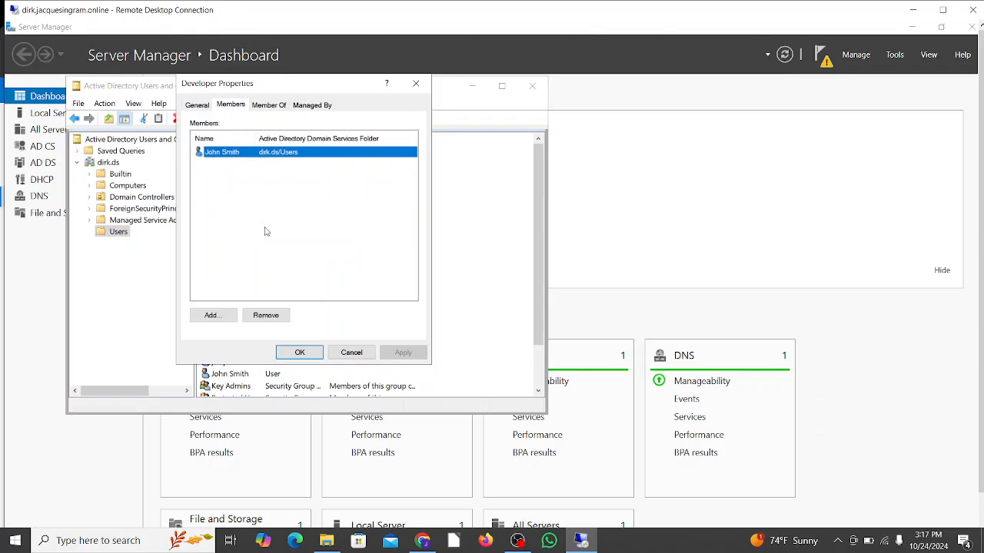
pyautogui.click(416, 85)
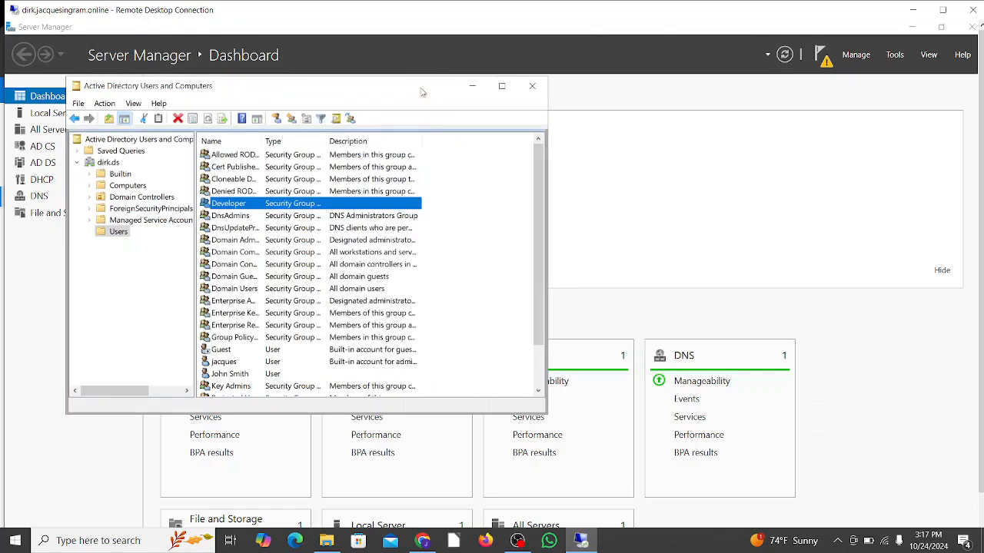
pyautogui.click(530, 87)
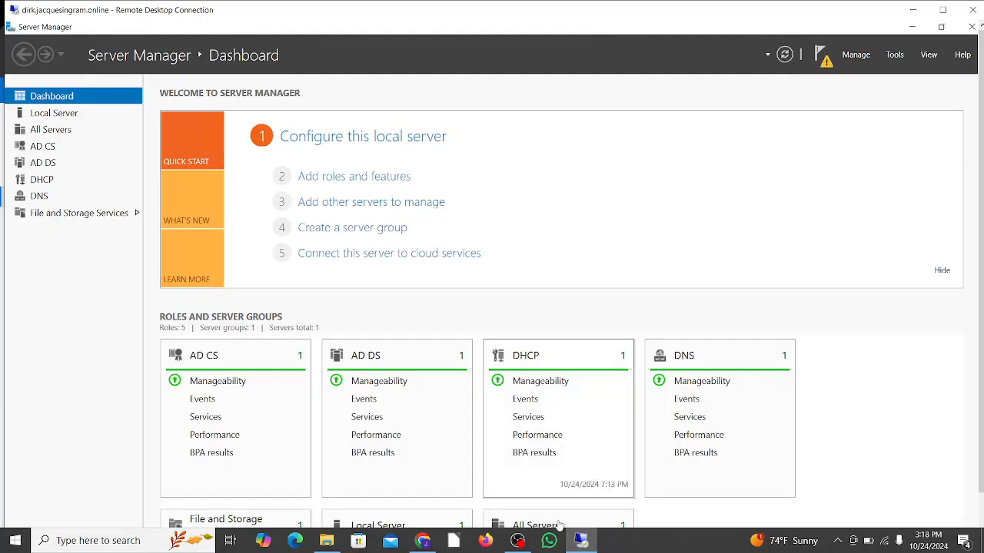
pyautogui.moveTo(522, 541)
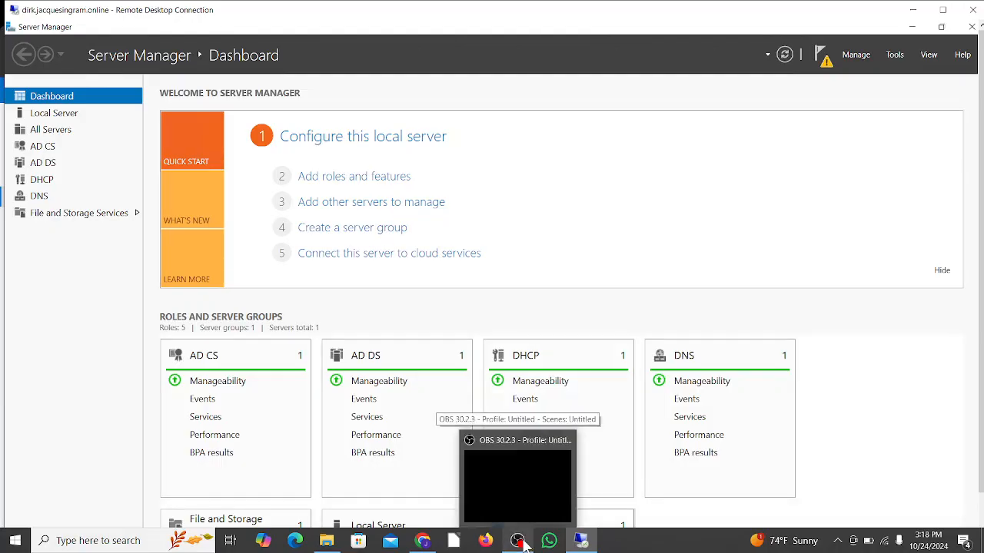